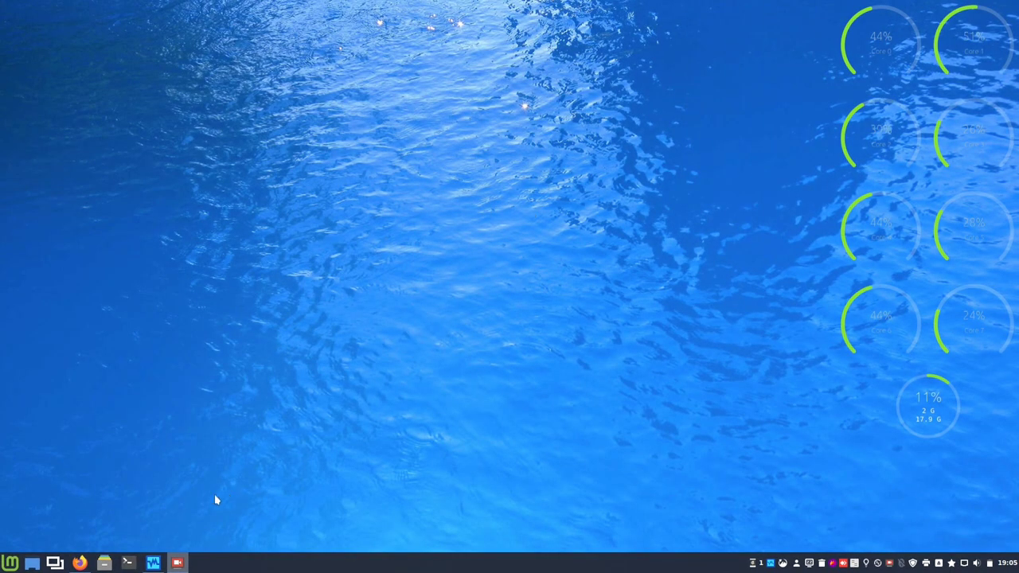
Discard the Official-Nextcloud-VM-BE saved state from its snapshots view and start the machine.
left_click(154, 561)
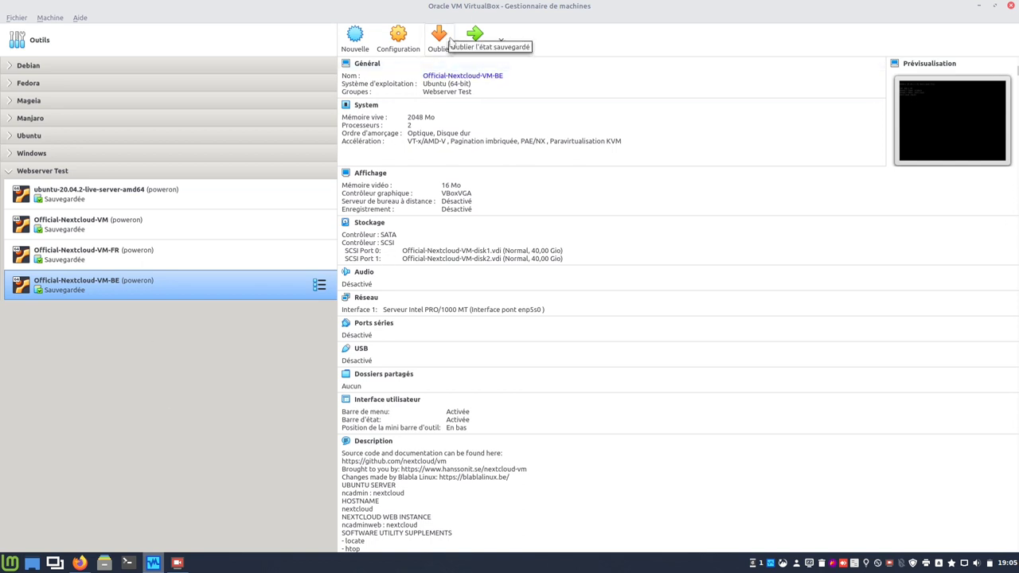
left_click(319, 285)
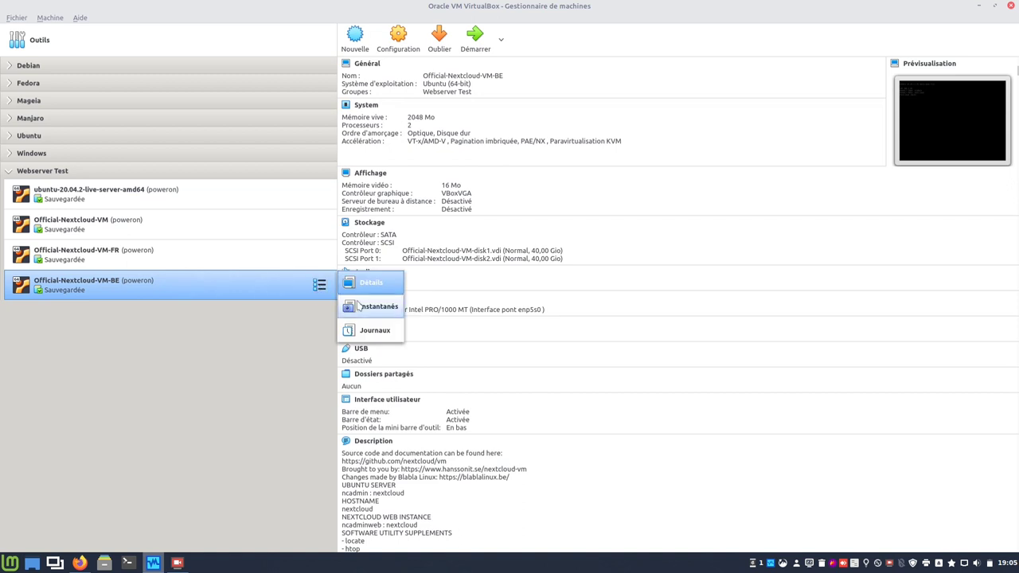
left_click(358, 306)
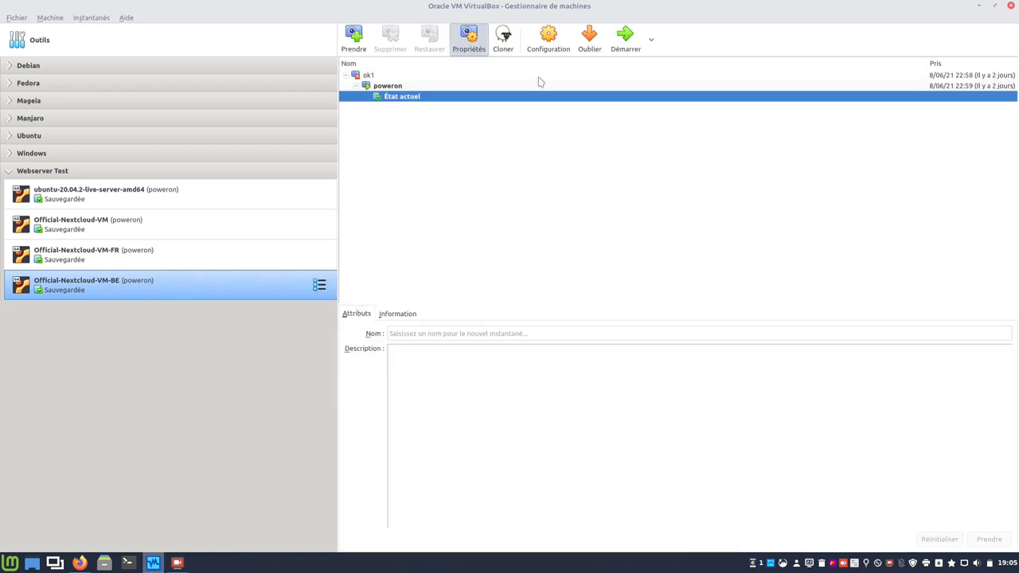
left_click(584, 44)
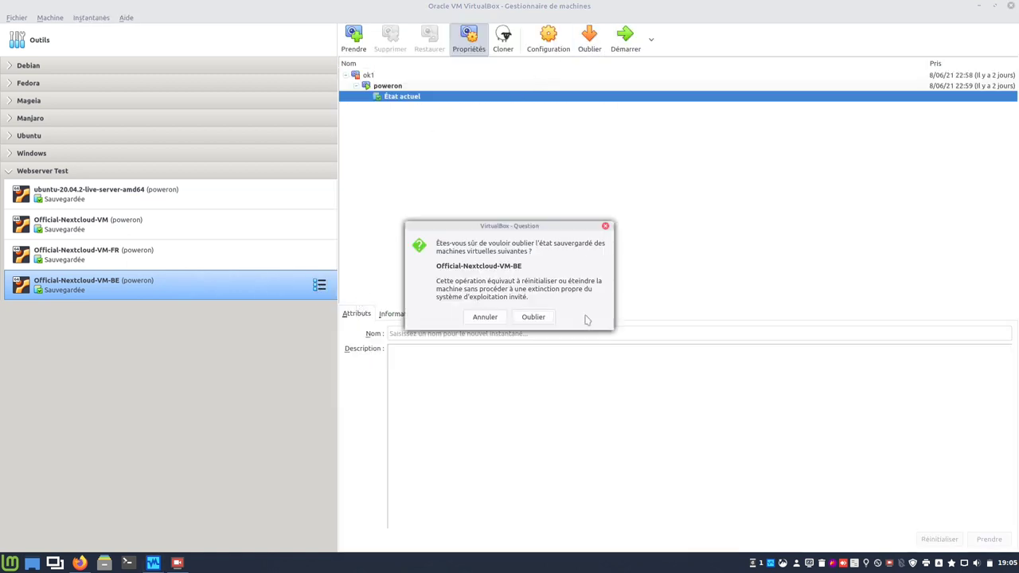
left_click(519, 319)
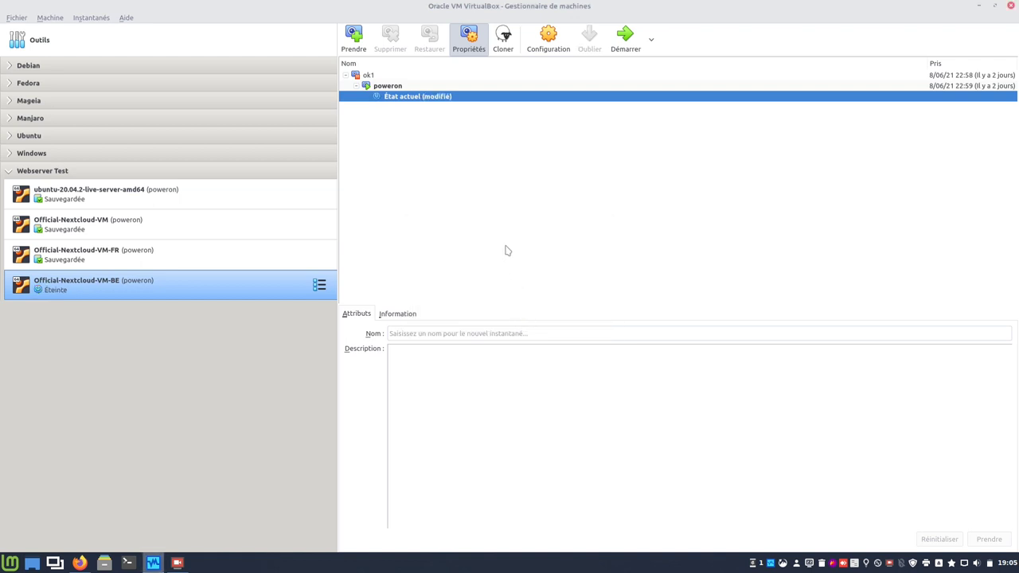
left_click(629, 40)
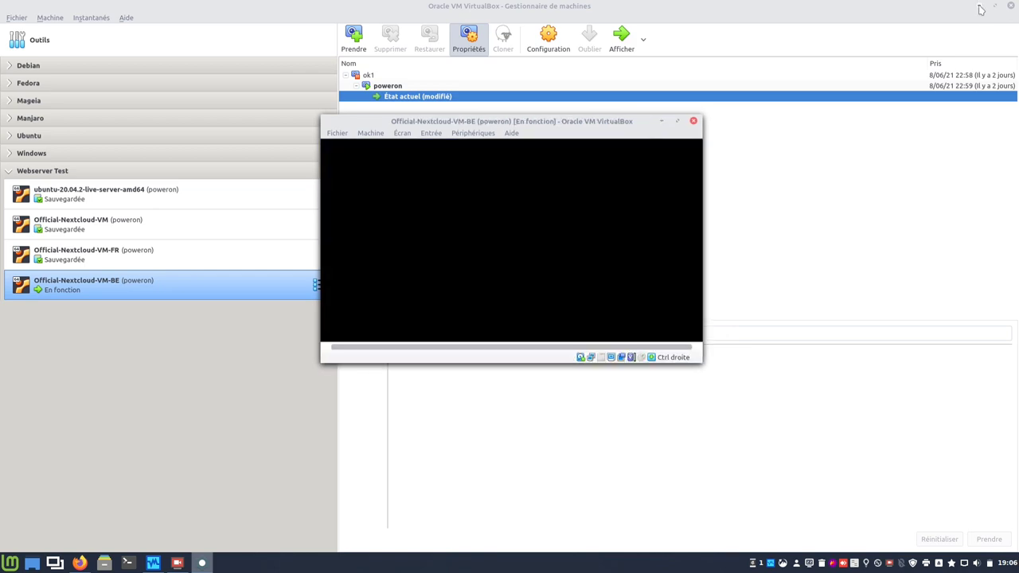
left_click(980, 7)
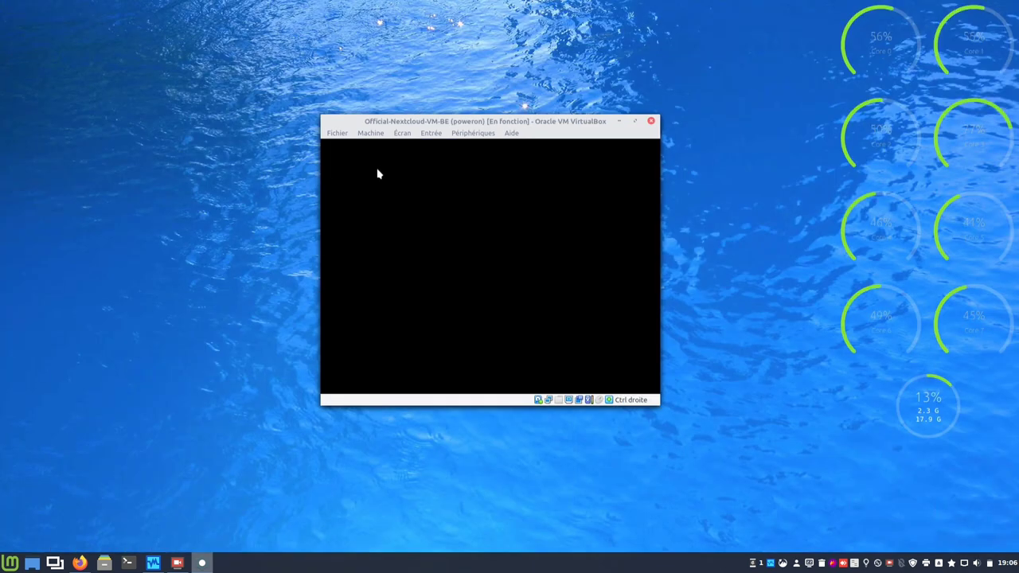
Enter the server address 192.168.2.44 in Firefox's address bar.
mouse_move(80, 561)
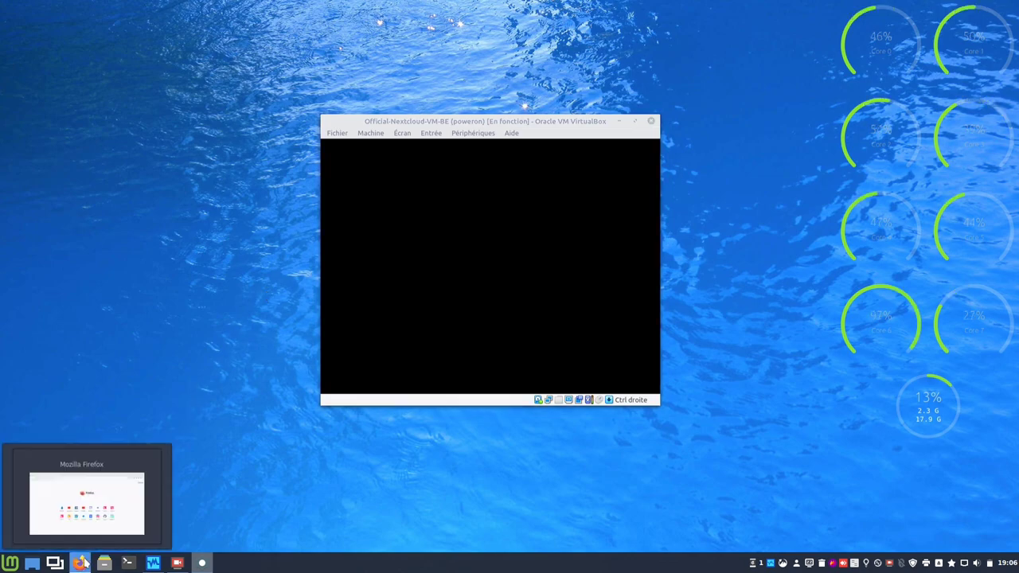
left_click(87, 494)
left_click(363, 47)
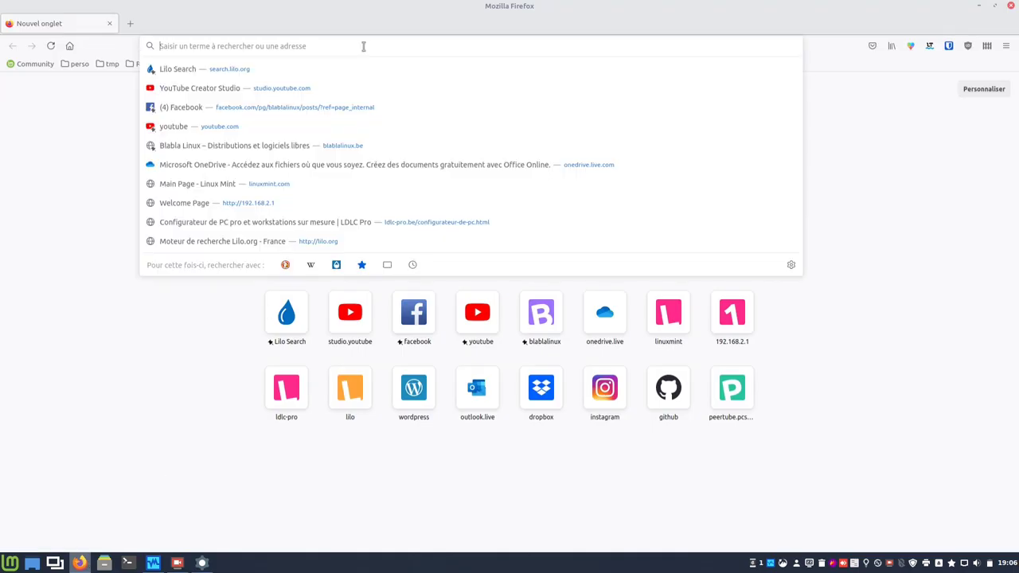
type("192.1")
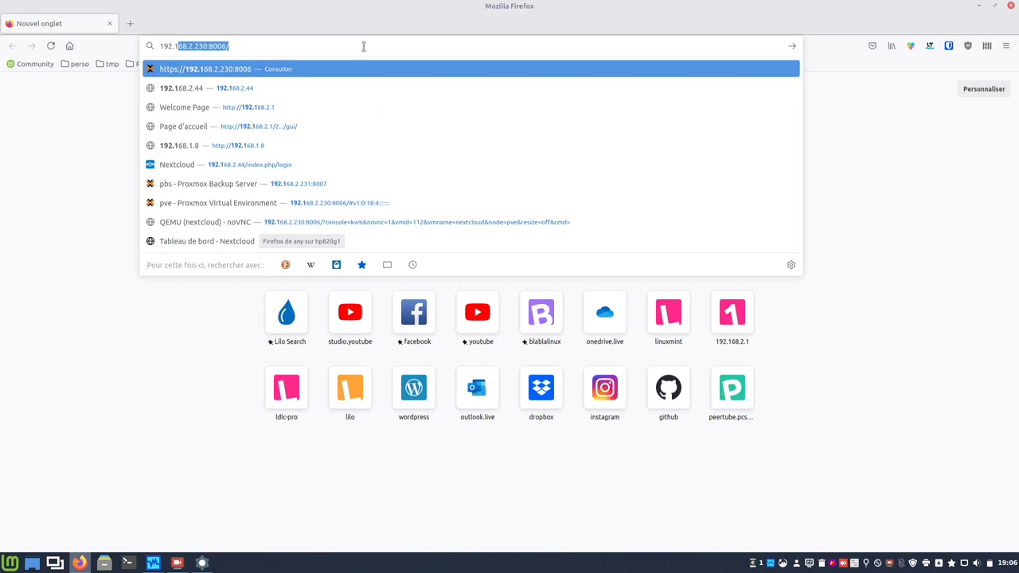
type("2.44")
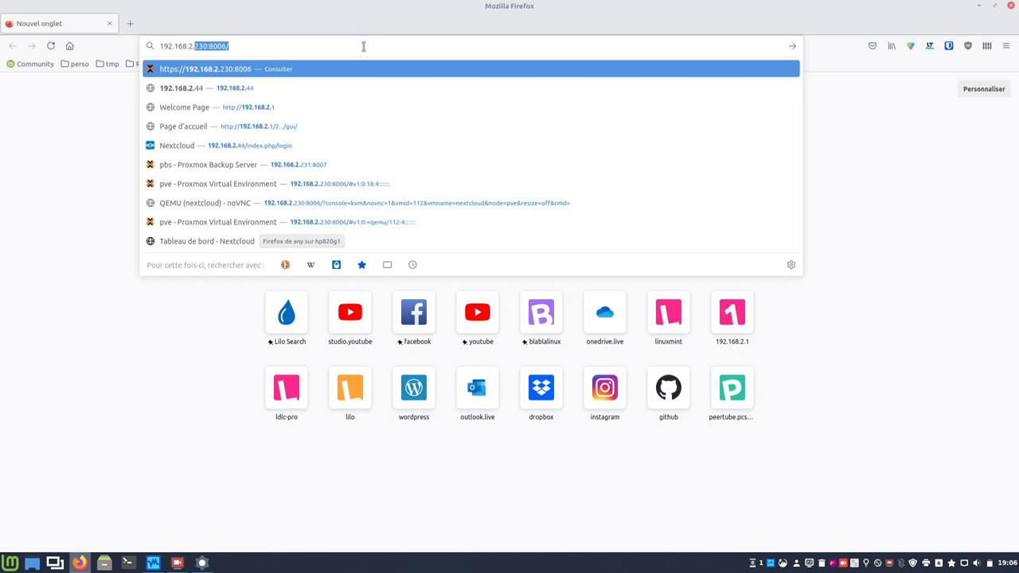
left_click(182, 244)
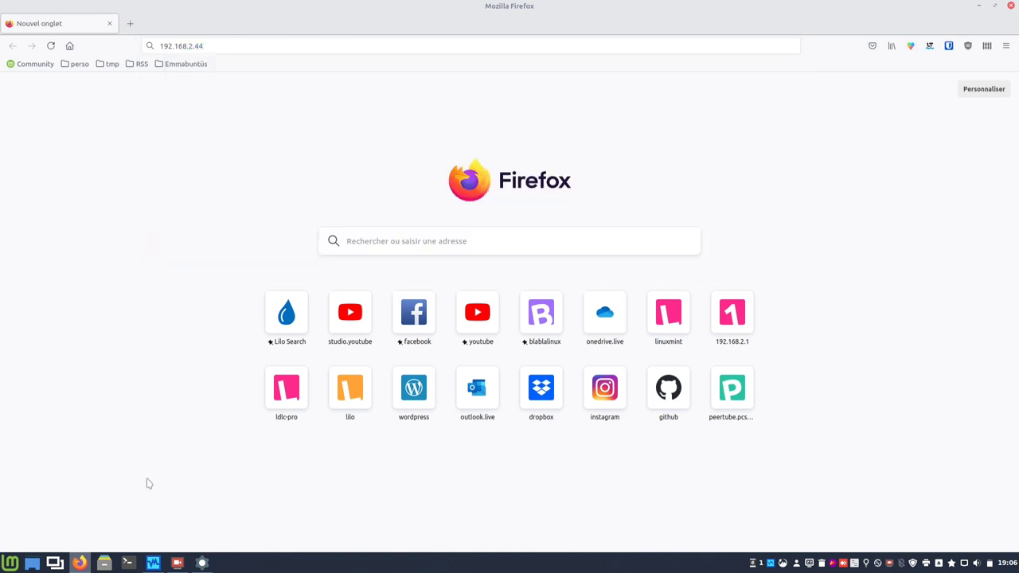
Check the VM console has booted, shifting its window left, then return to Firefox's address.
left_click(203, 563)
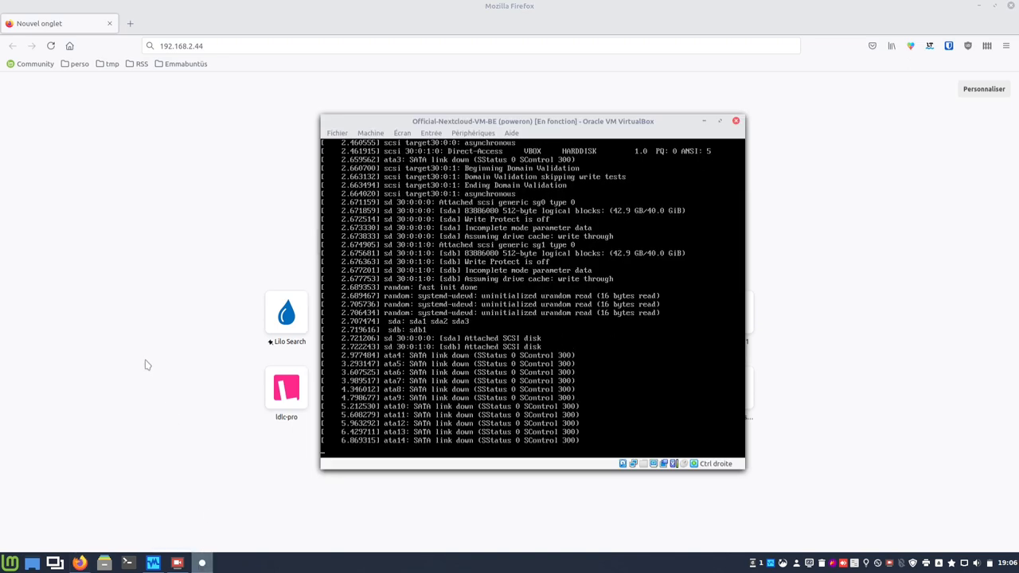
left_click_drag(530, 122, 507, 123)
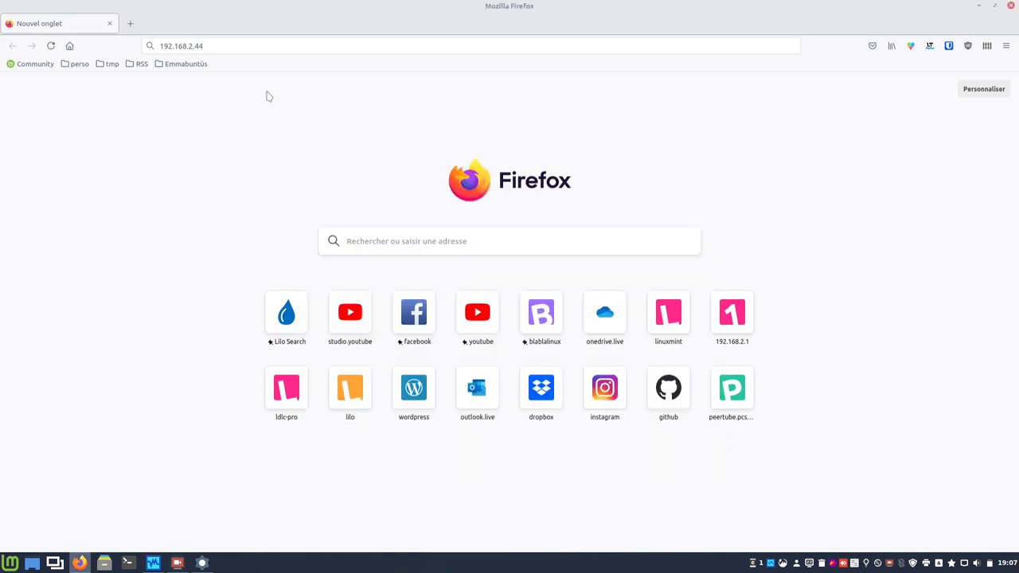
left_click(330, 46)
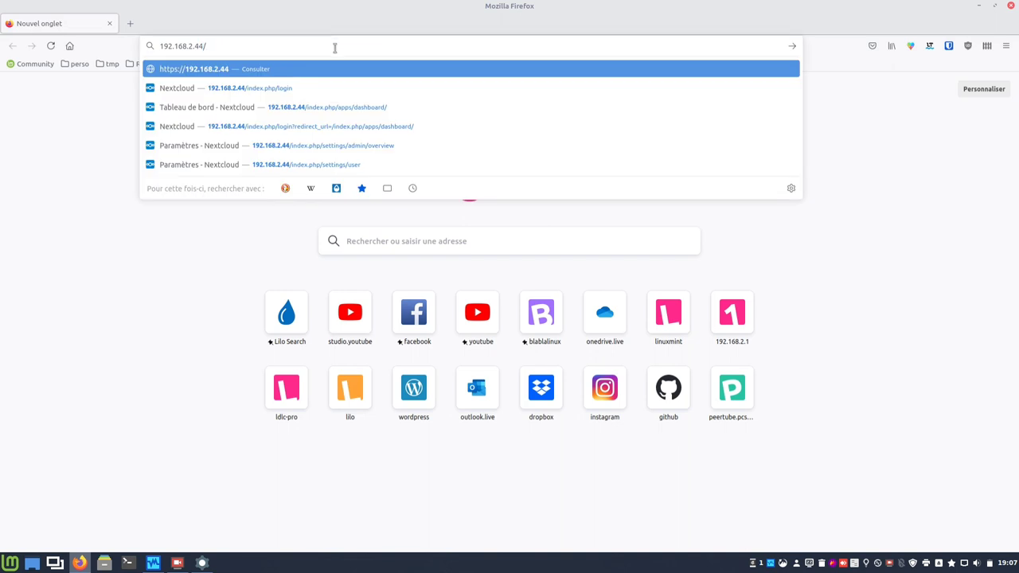
Load 192.168.2.44 and log in to Nextcloud with the saved admin username and password.
key("Return")
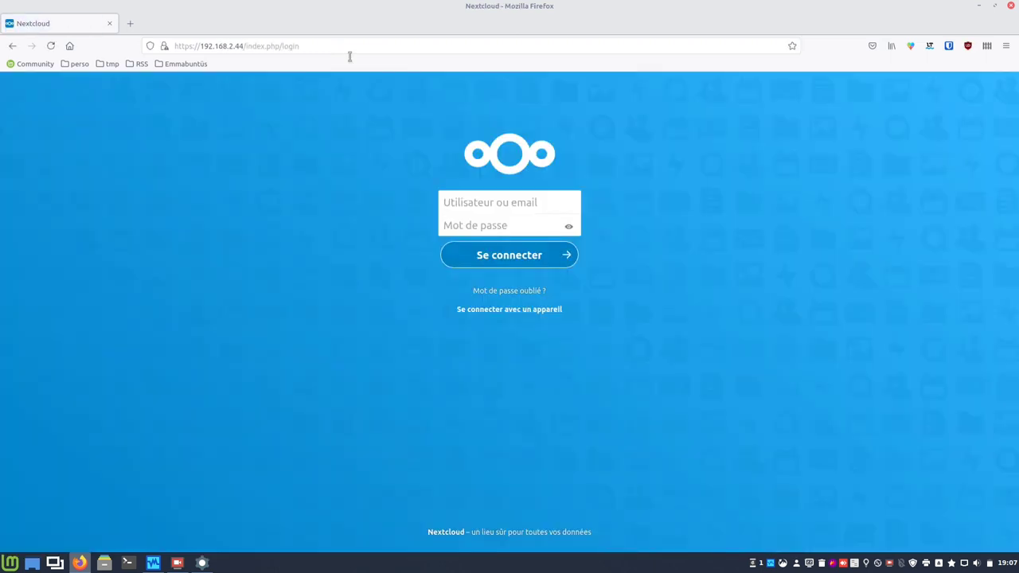
left_click(476, 202)
type("ncadminweb")
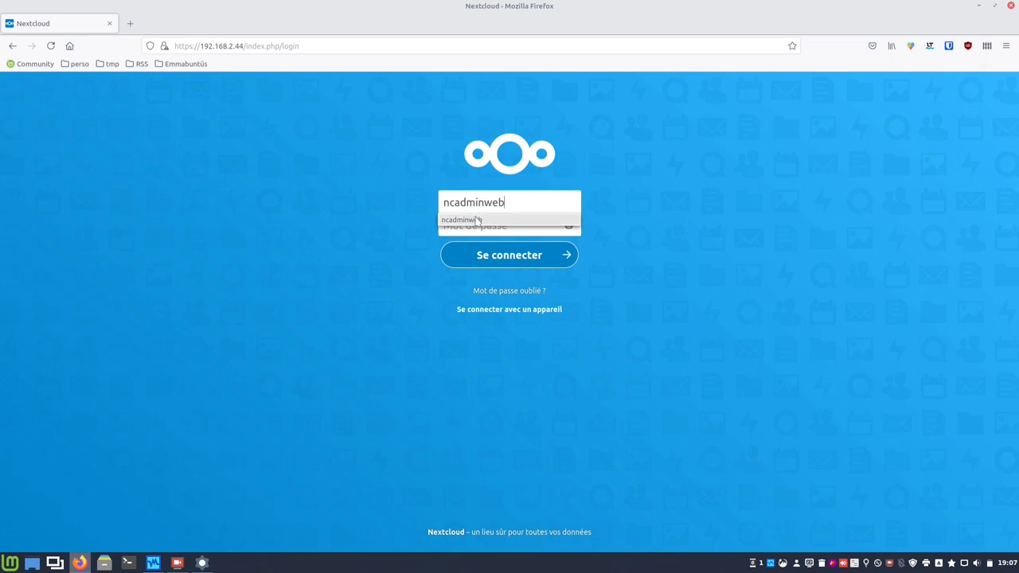
left_click(475, 216)
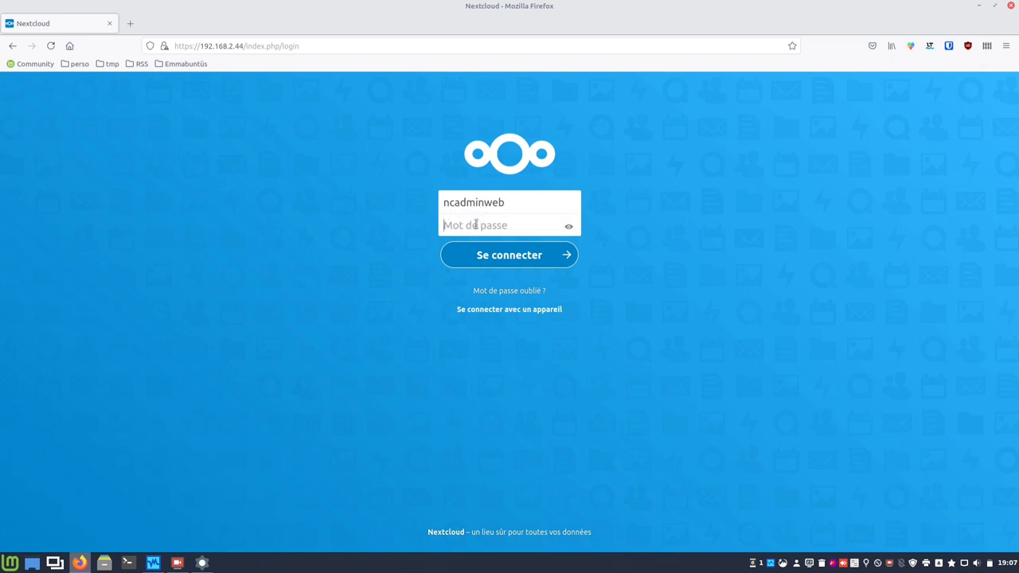
type("••")
key("Return")
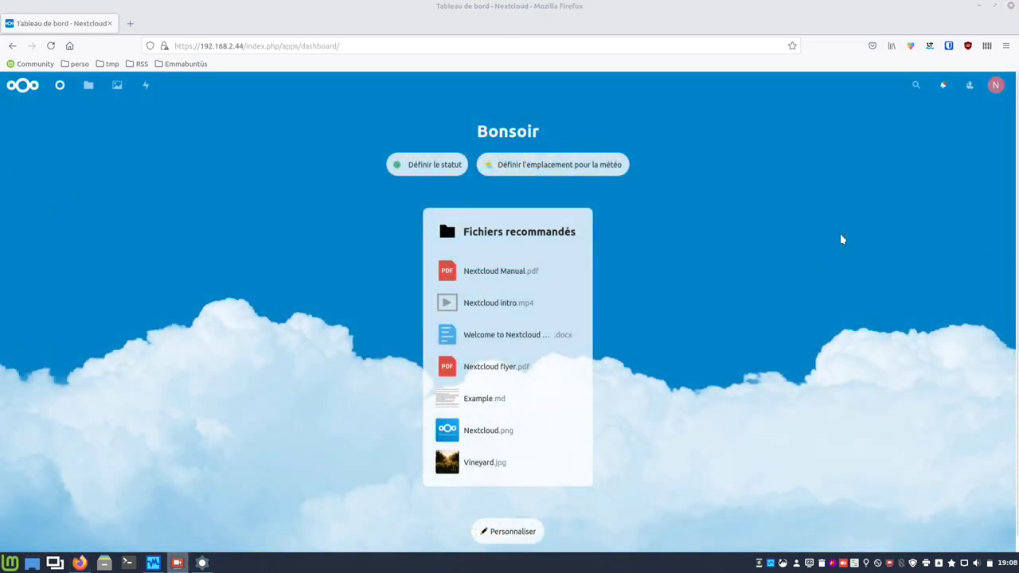
Open the server system information page from the account menu's settings.
left_click(995, 87)
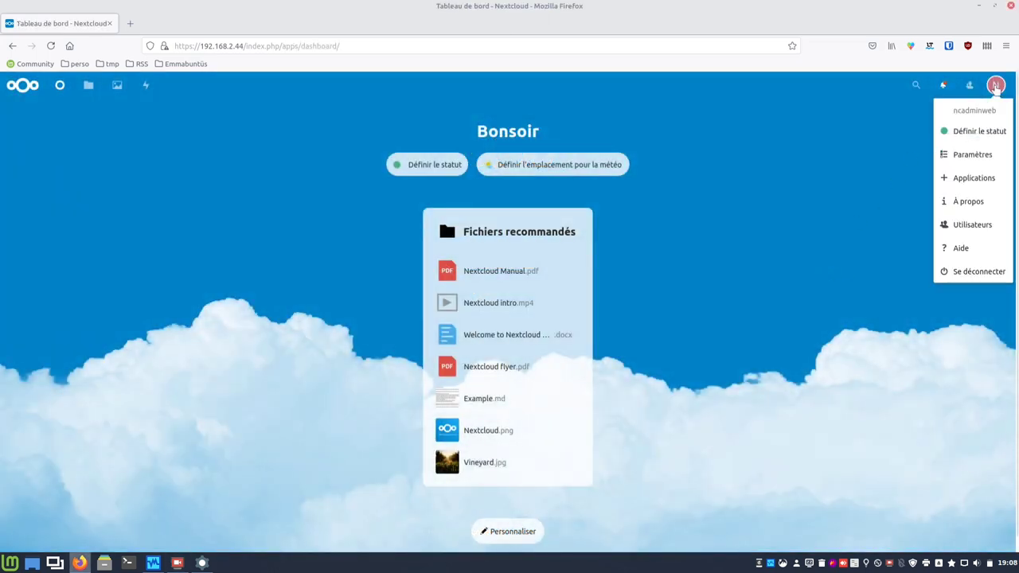
left_click(962, 160)
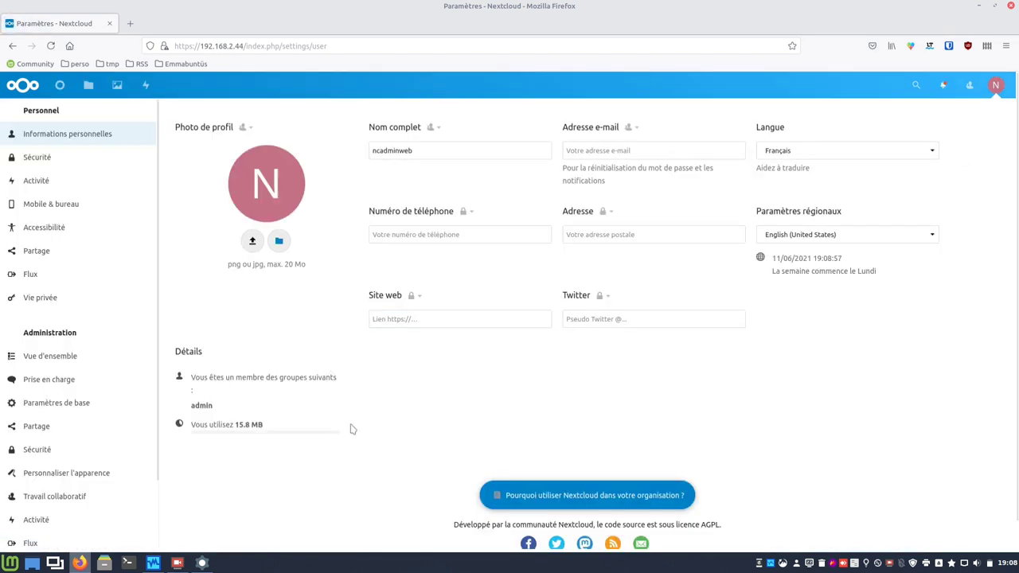
scroll(121, 443, "down", 3)
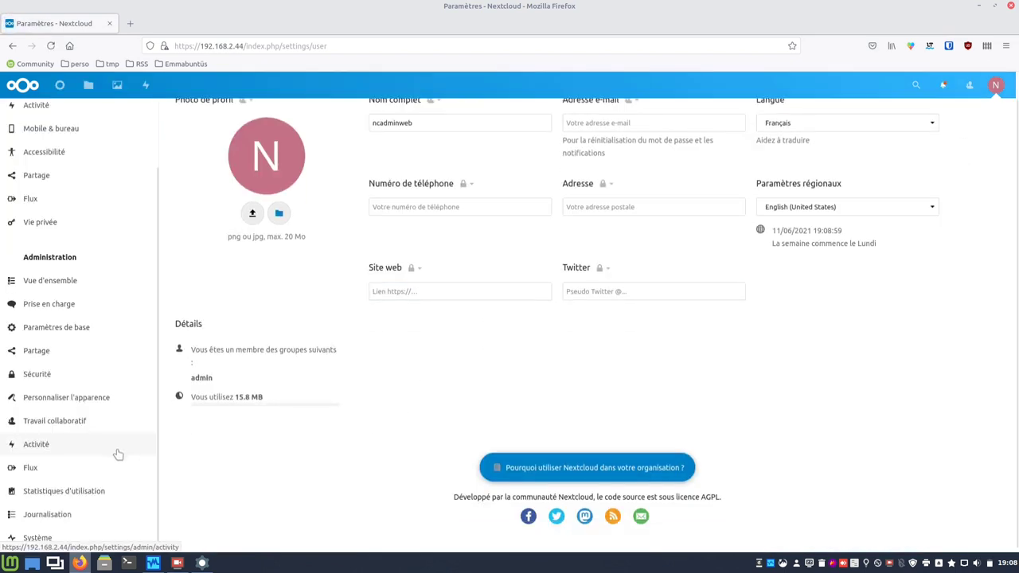
left_click(42, 541)
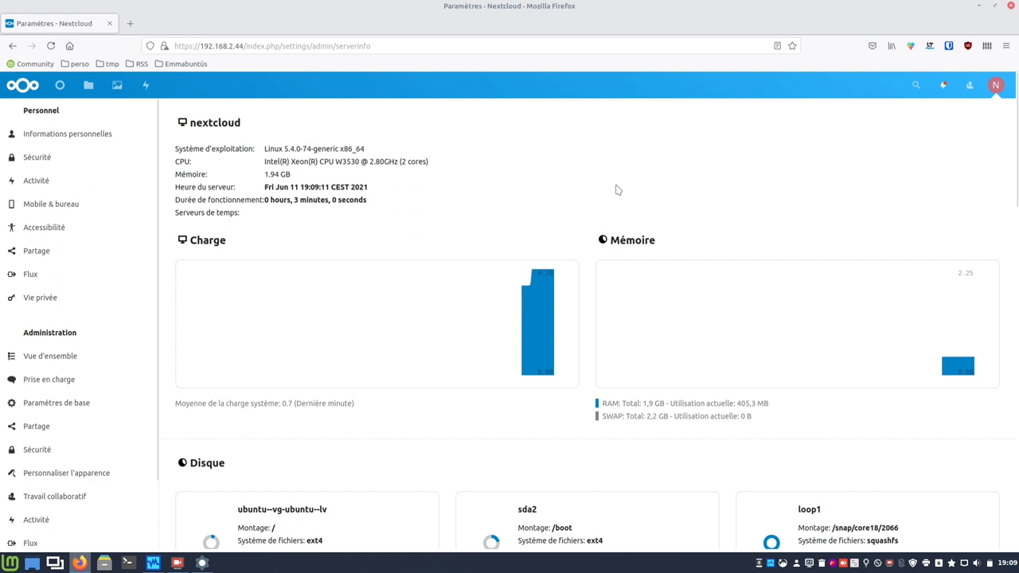
Review the server information down the page, then return to the Tableau de bord.
scroll(495, 451, "down", 3)
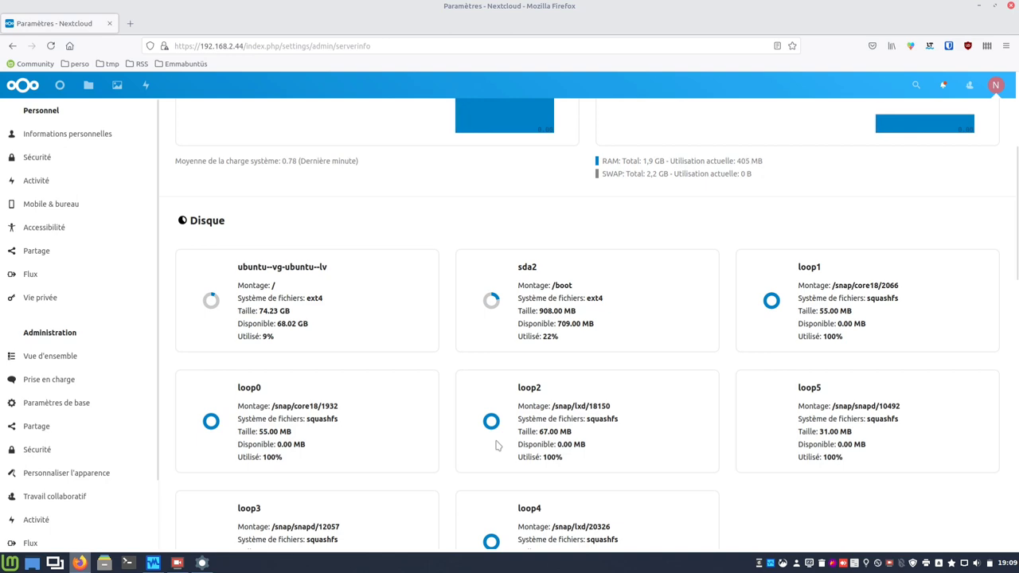
scroll(506, 365, "down", 2)
scroll(506, 366, "down", 8)
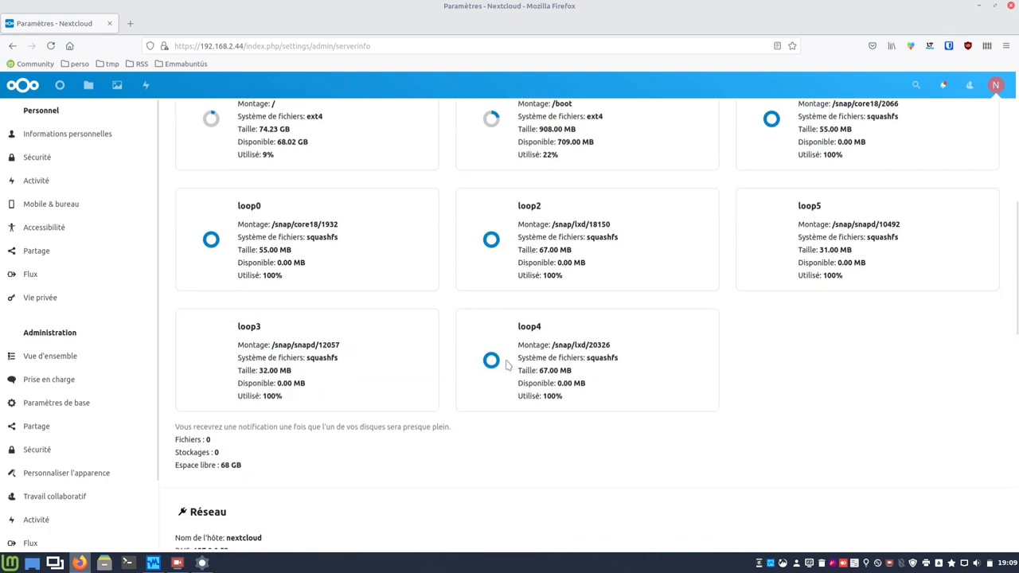
scroll(507, 366, "down", 5)
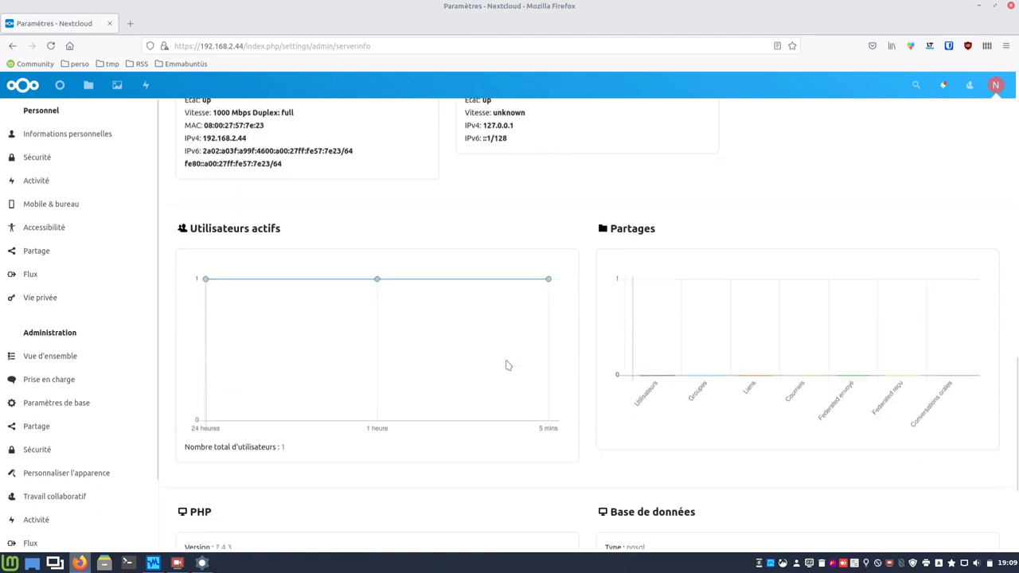
scroll(506, 365, "down", 4)
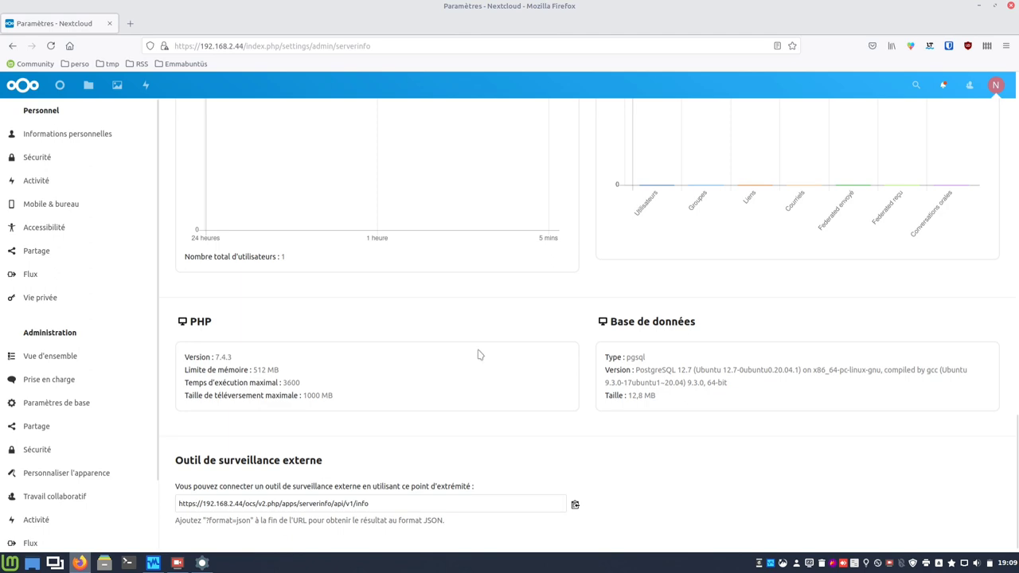
scroll(479, 355, "up", 10)
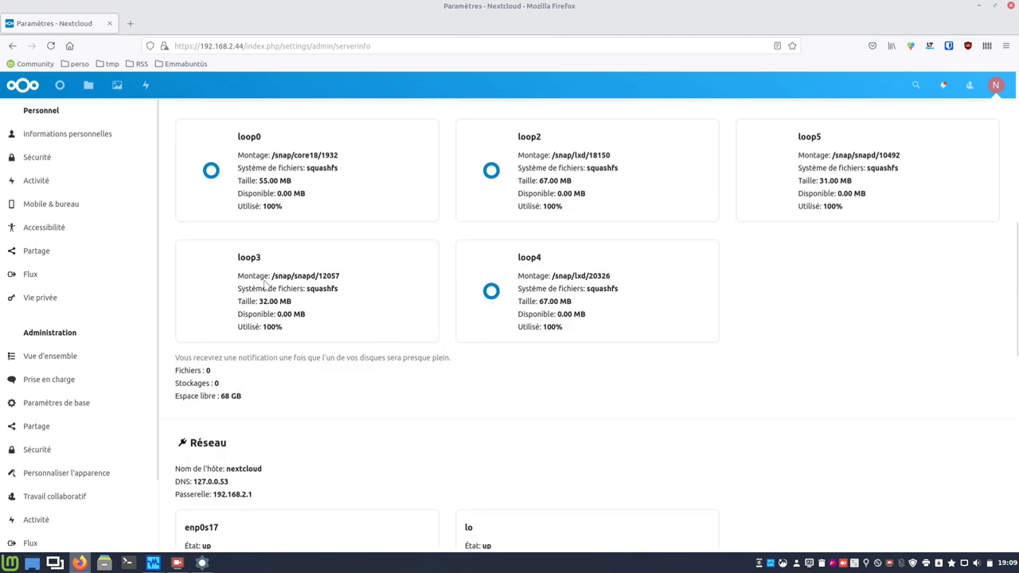
left_click(56, 86)
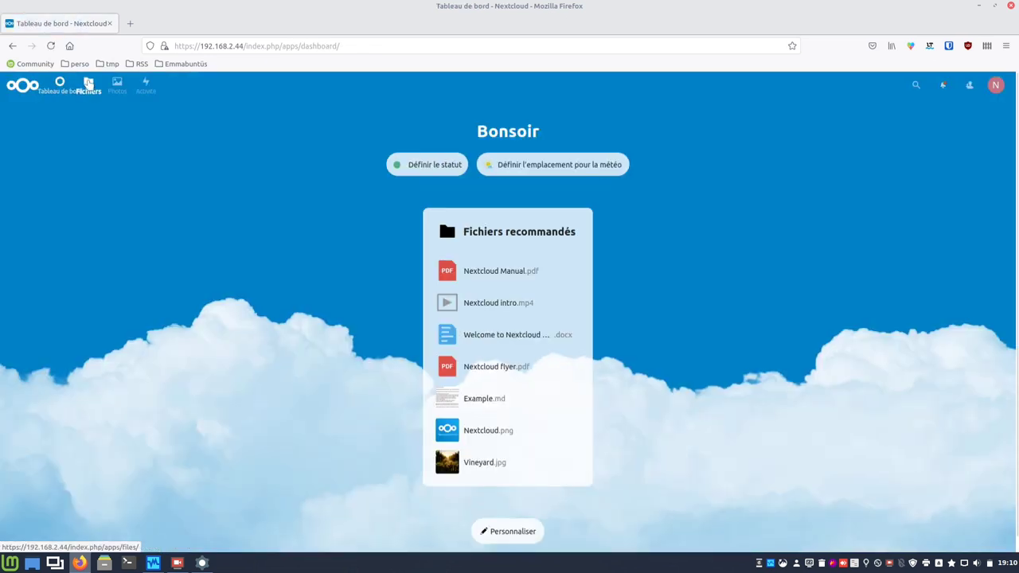
Delete Nextcloud.png, Nextcloud intro.mp4, Nextcloud Manual.pdf and Reasons to use Nextcloud.pdf from the root.
left_click(88, 84)
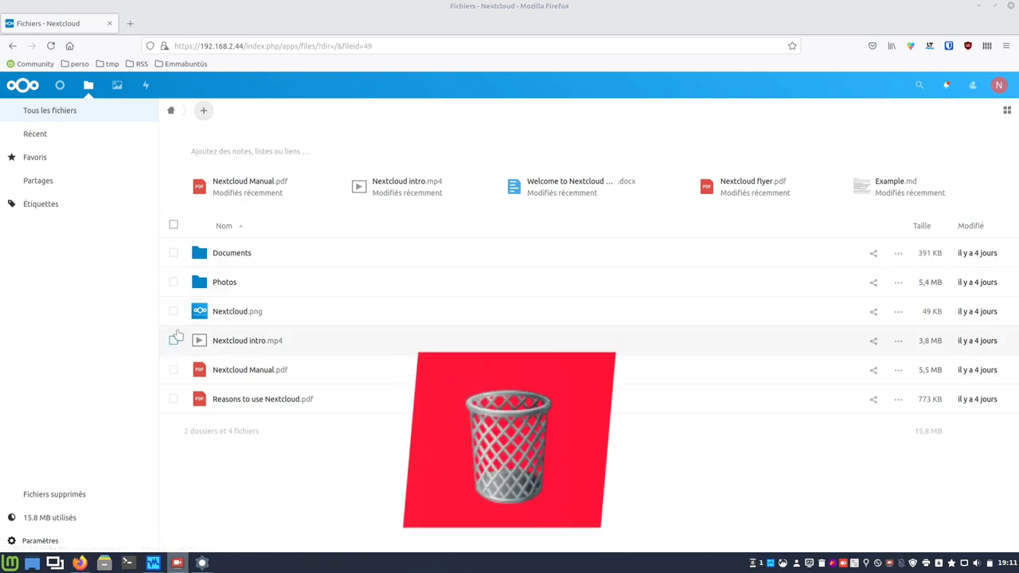
left_click(174, 311)
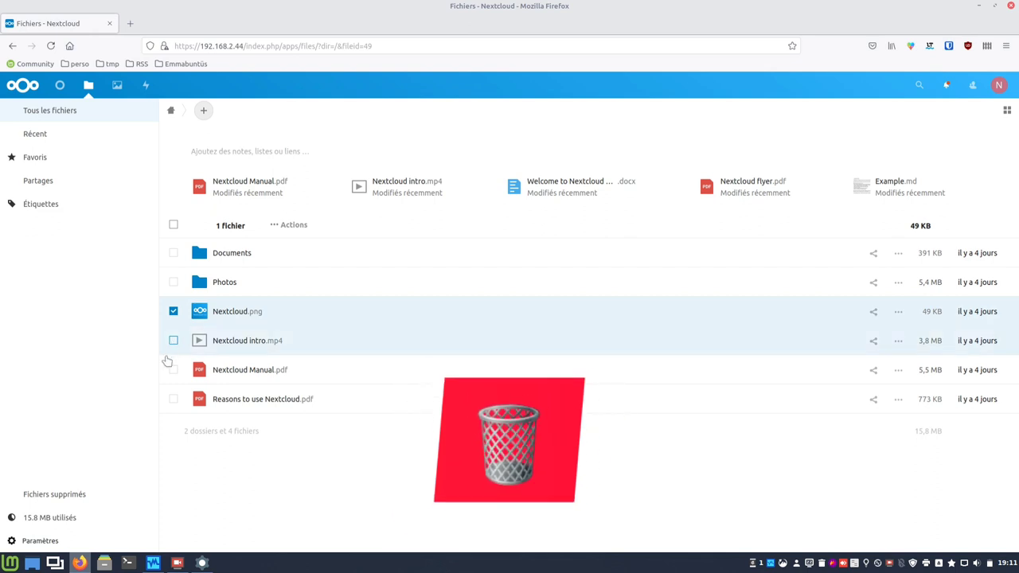
left_click(173, 340)
left_click(173, 370)
left_click(174, 399)
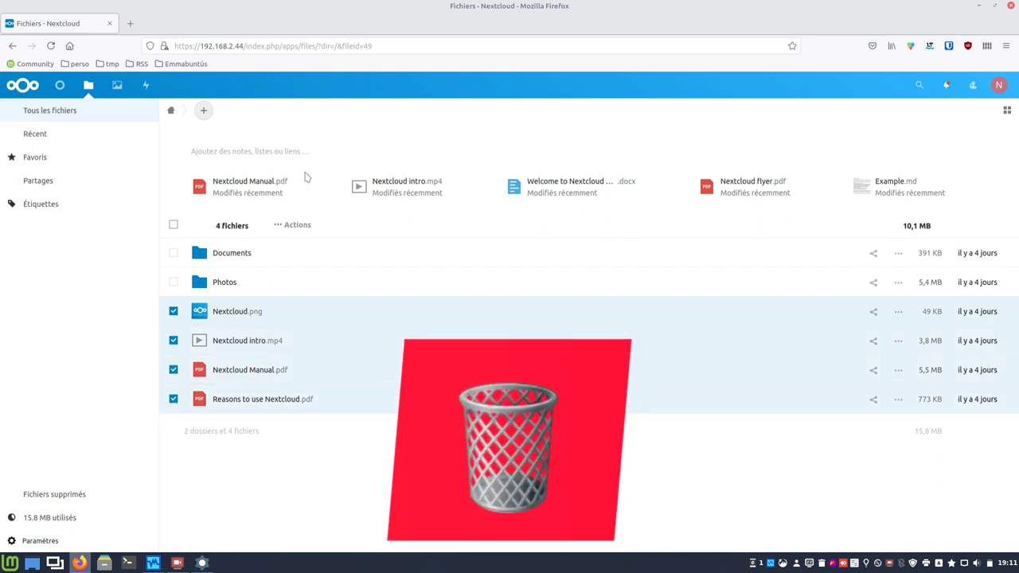
left_click(279, 226)
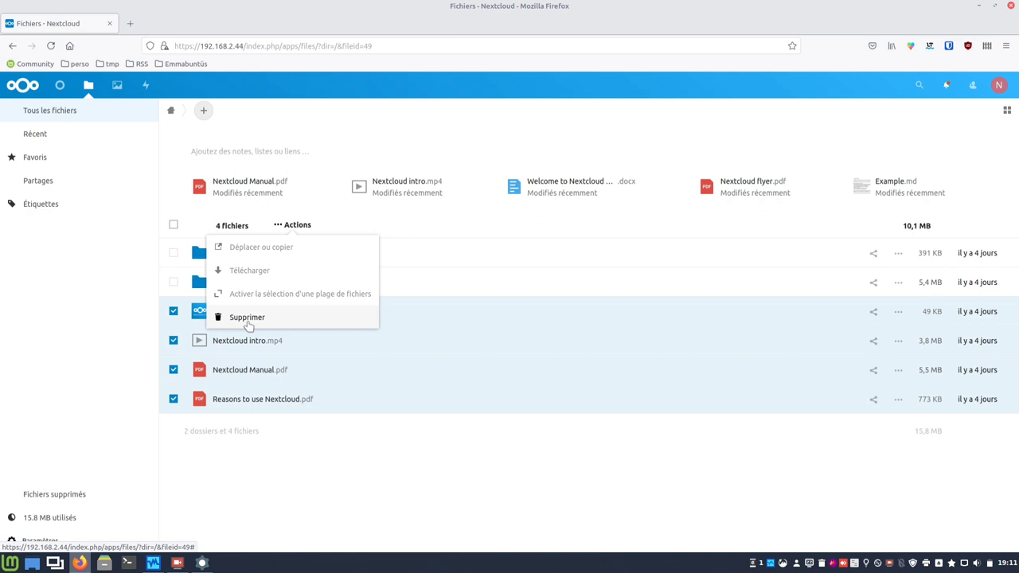
left_click(247, 321)
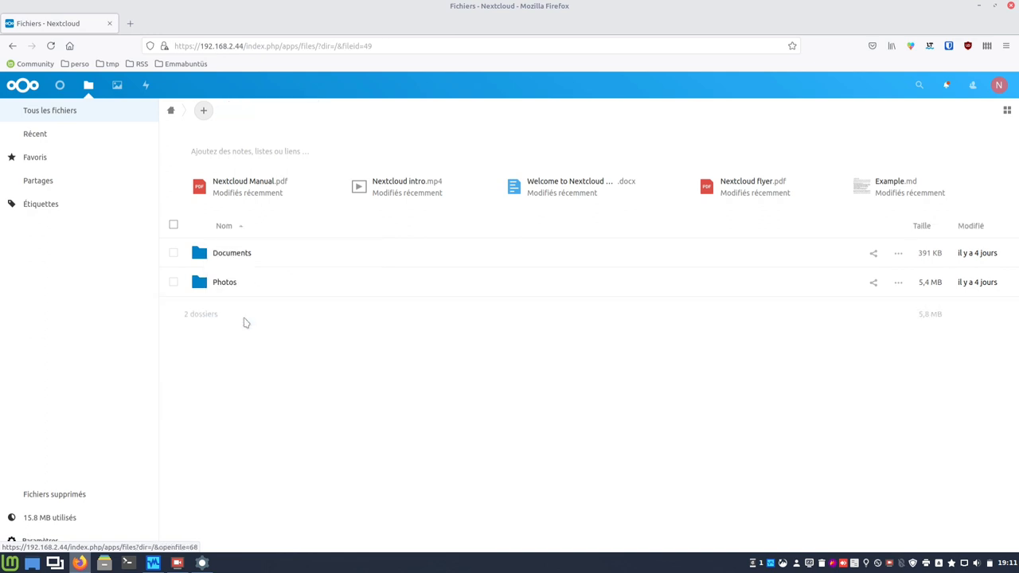
Delete all four files inside the Documents folder.
left_click(226, 256)
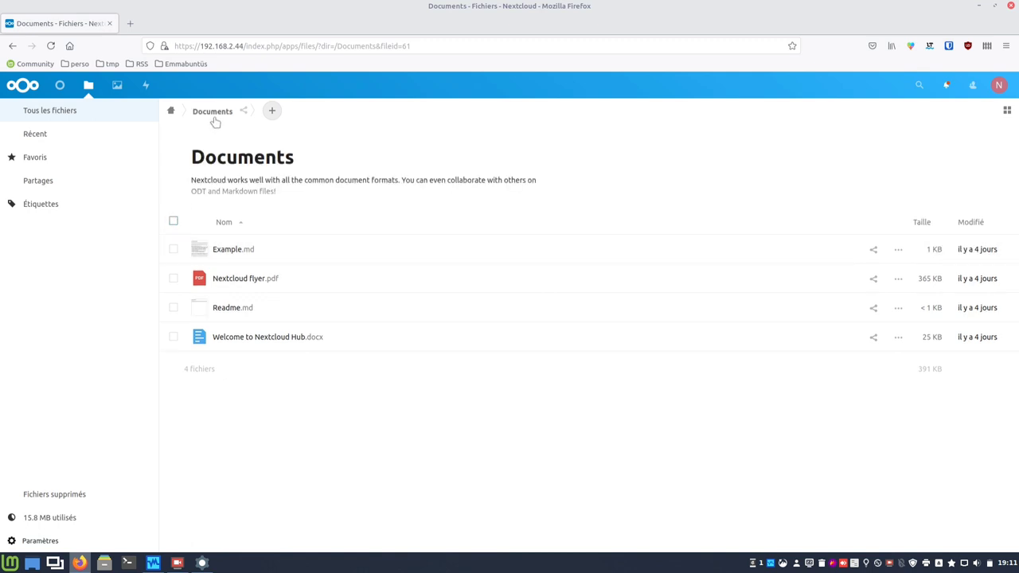
left_click(171, 112)
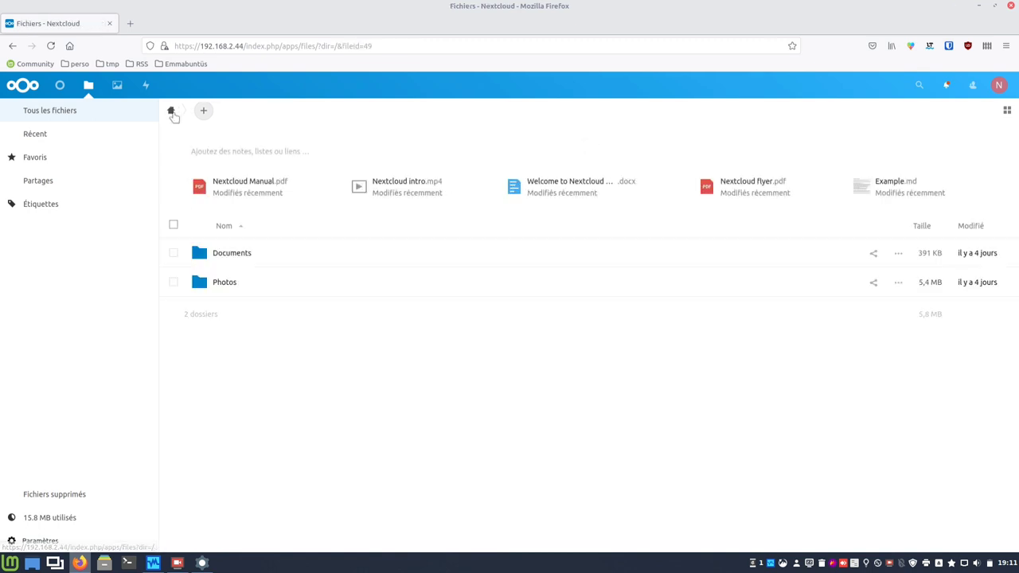
left_click(214, 256)
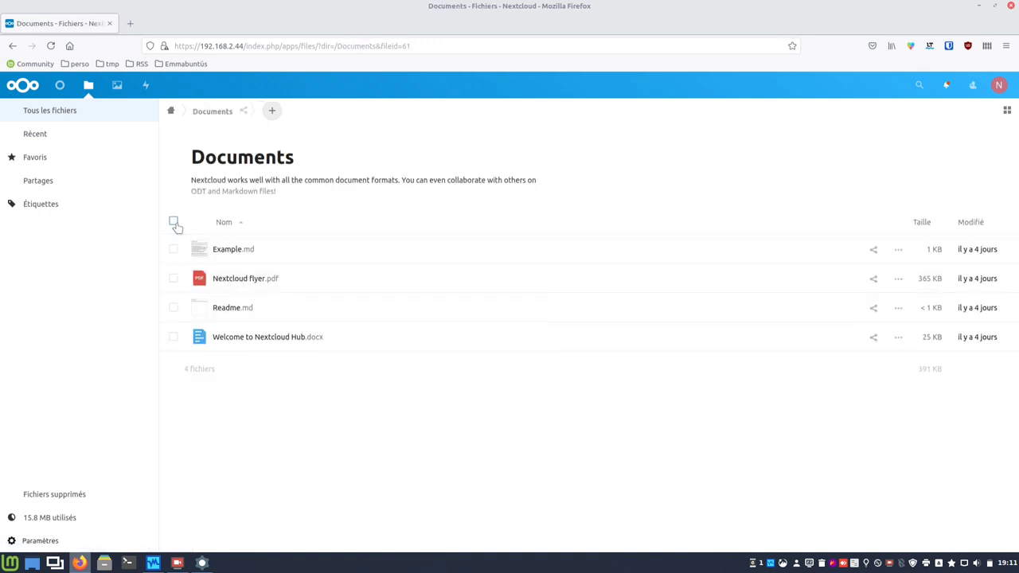
left_click(173, 222)
left_click(279, 227)
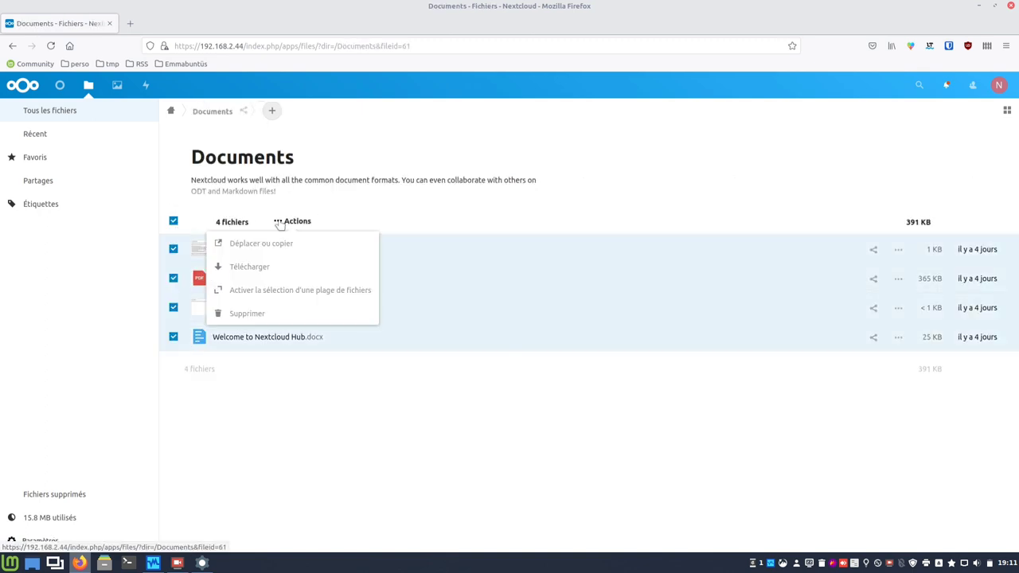
left_click(245, 316)
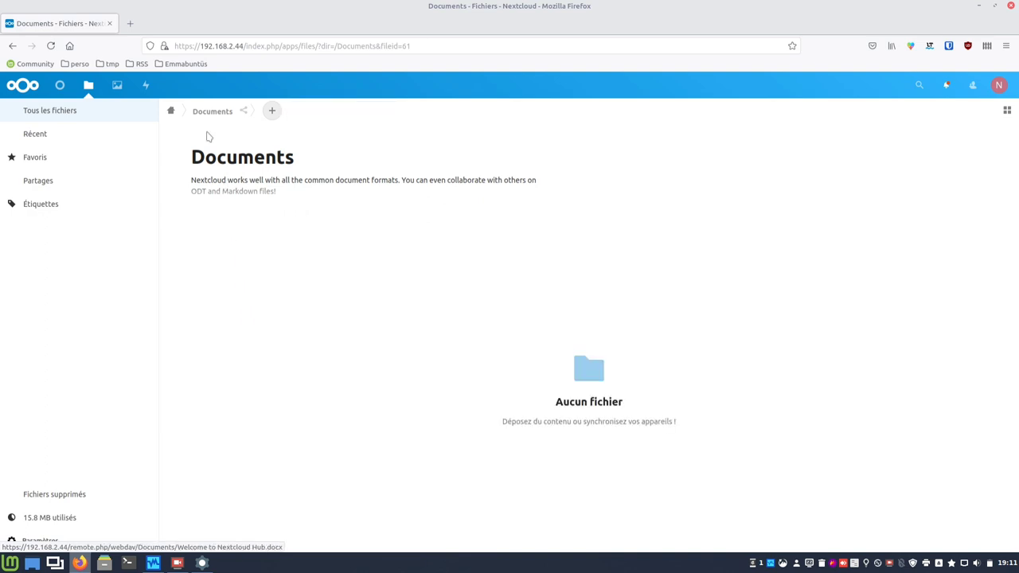
Delete all 9 files inside the Photos folder and go to the deleted files.
left_click(172, 111)
left_click(223, 283)
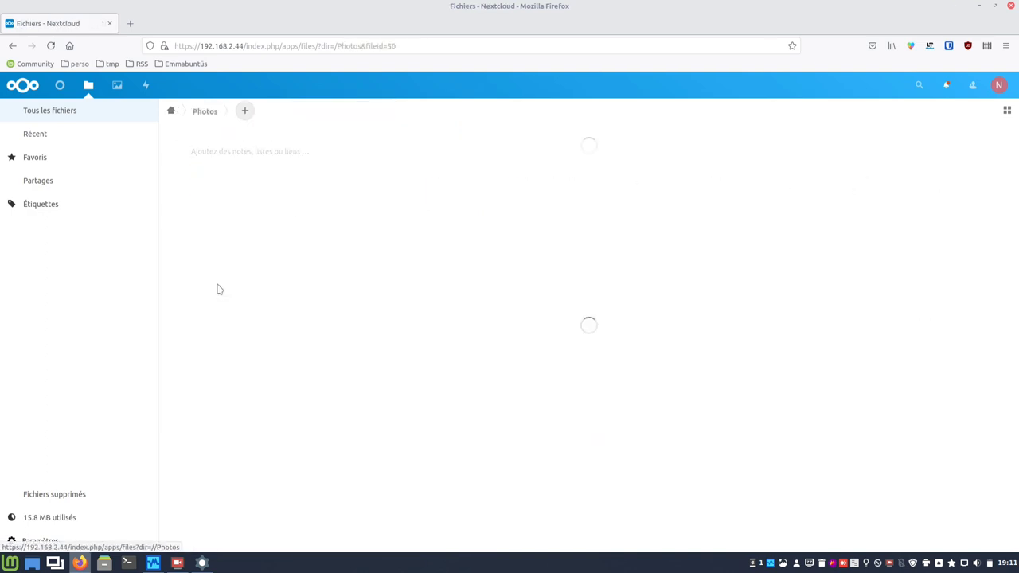
left_click(173, 184)
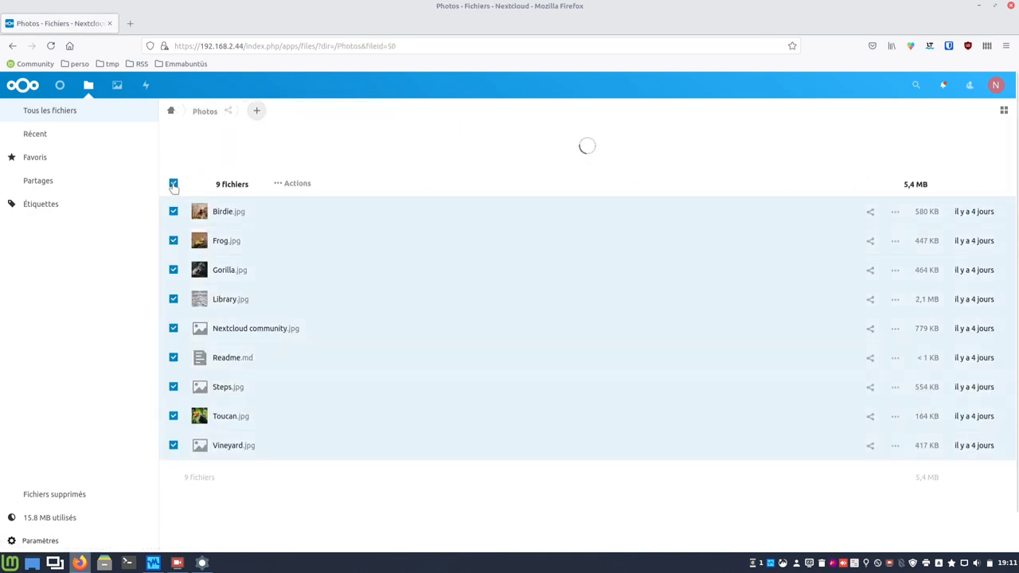
left_click(287, 221)
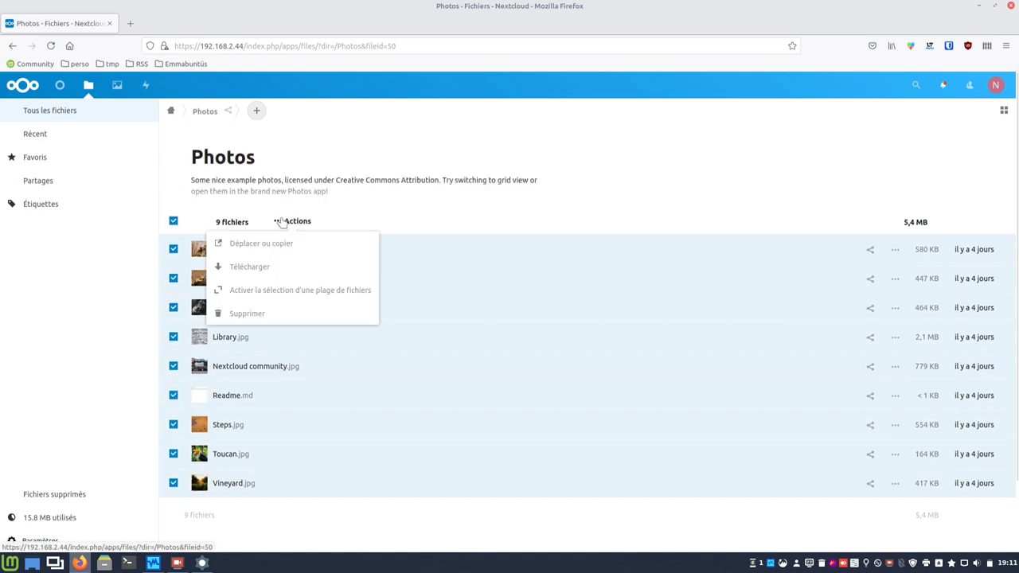
left_click(236, 315)
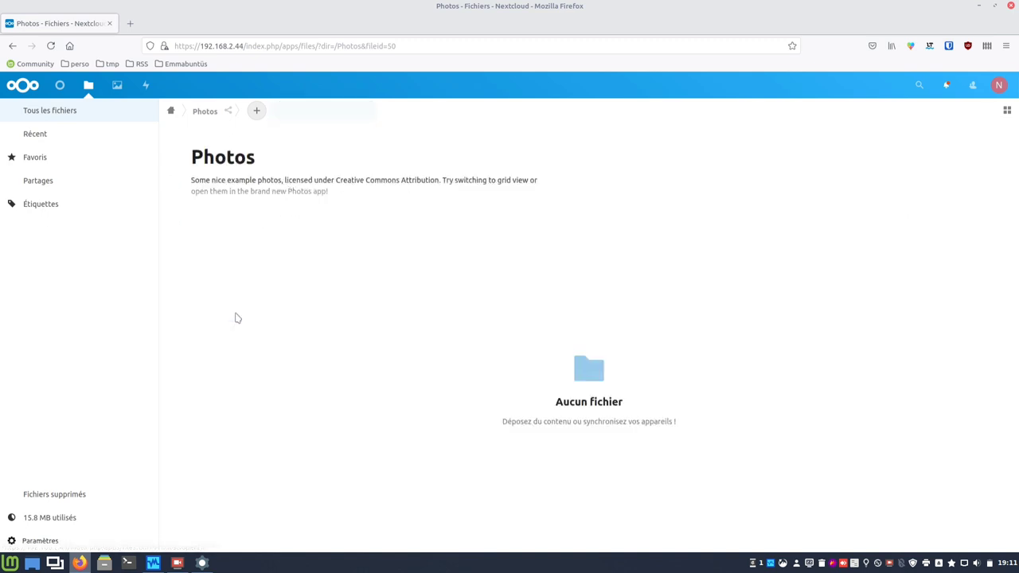
left_click(169, 112)
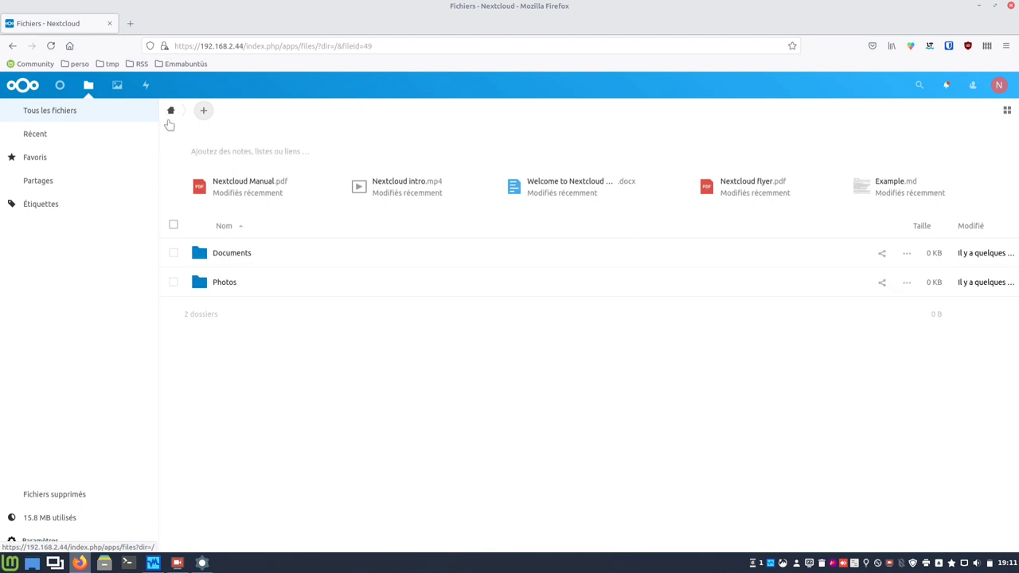
left_click(49, 494)
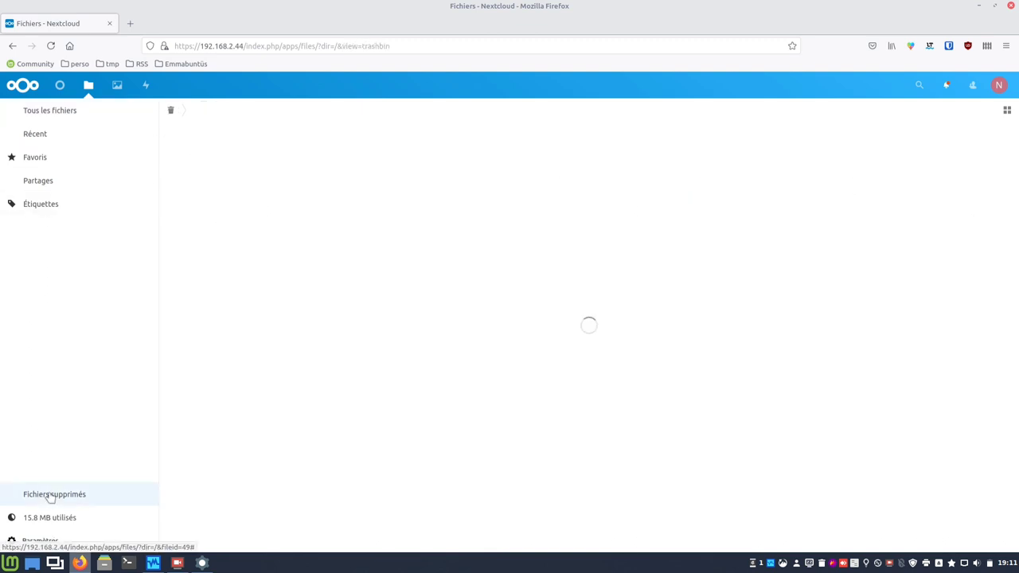
Permanently delete all 15 trashed files and return to the main file list.
left_click(173, 135)
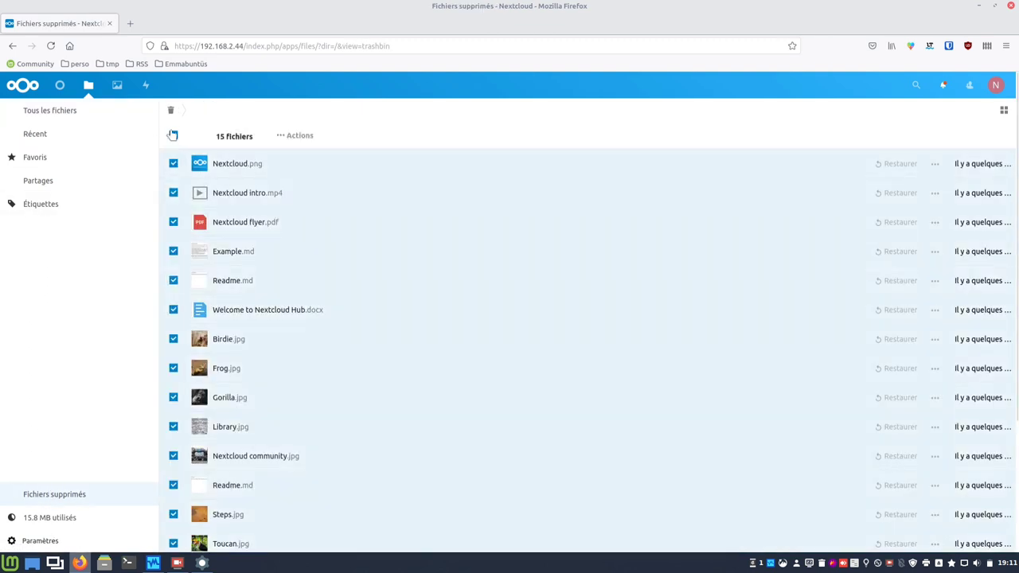
left_click(280, 137)
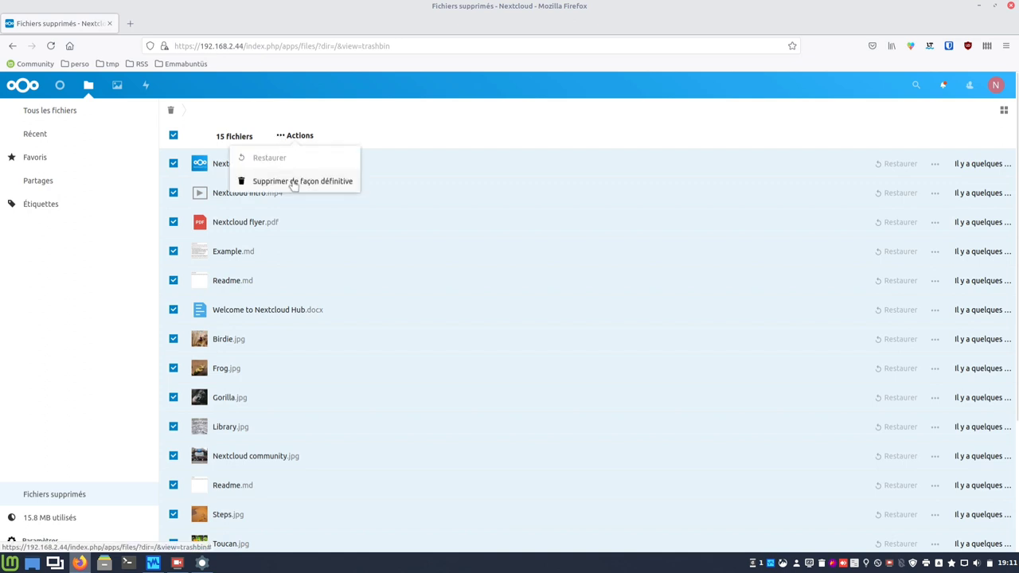
left_click(292, 183)
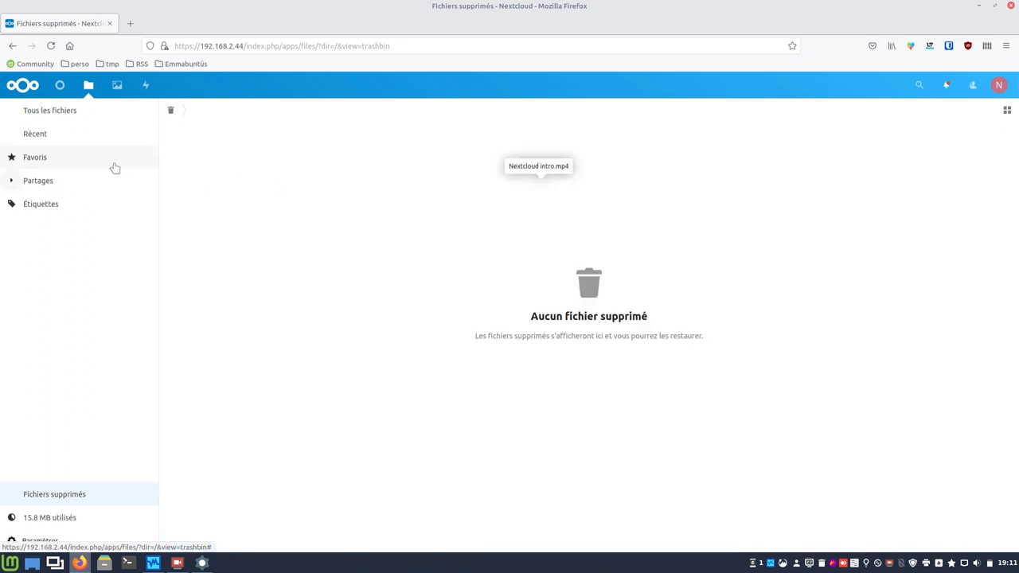
left_click(88, 86)
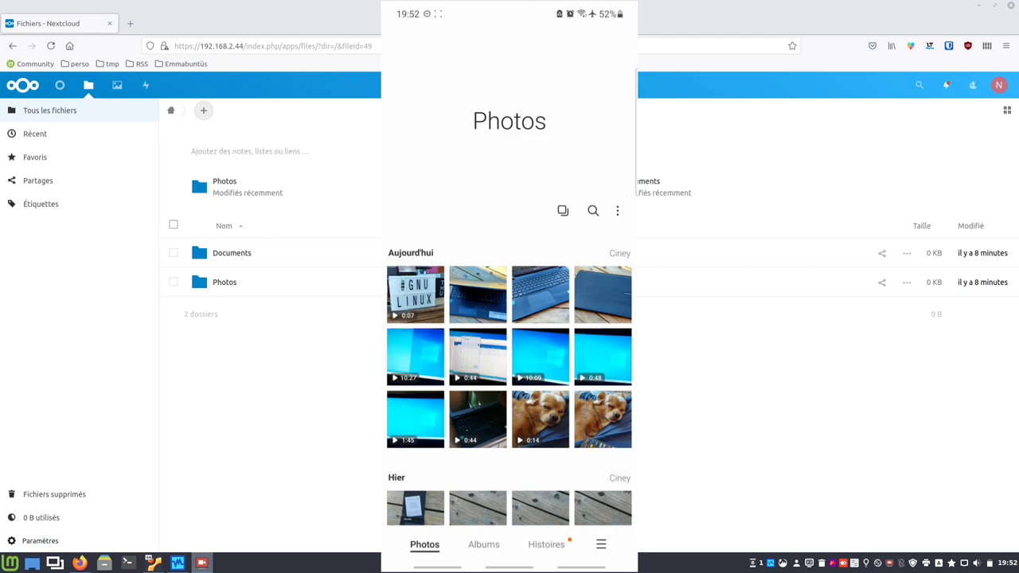
Browse the phone's Gallery clips, then go to the second home screen page.
scroll(510, 359, "down", 15)
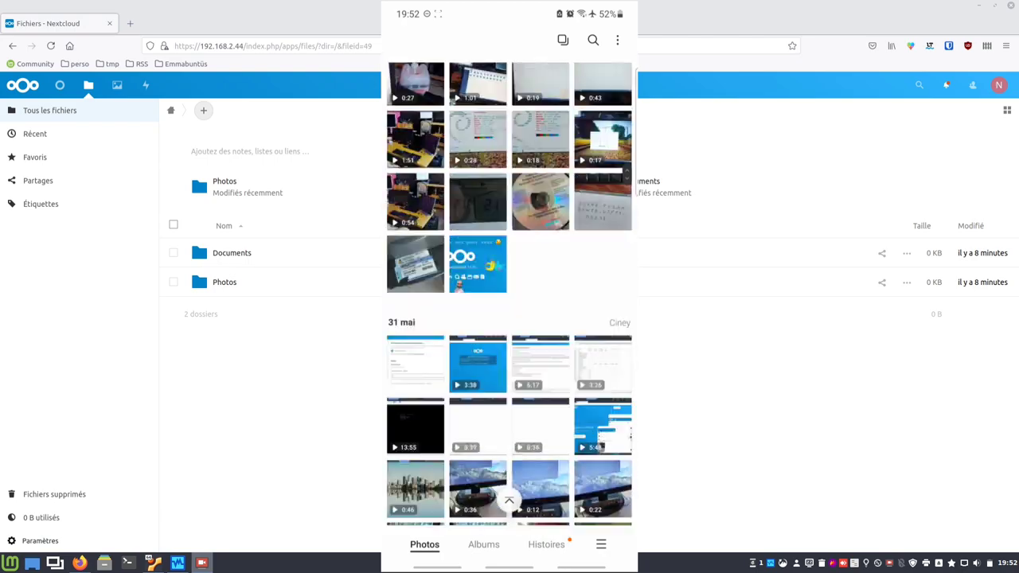
scroll(510, 319, "down", 20)
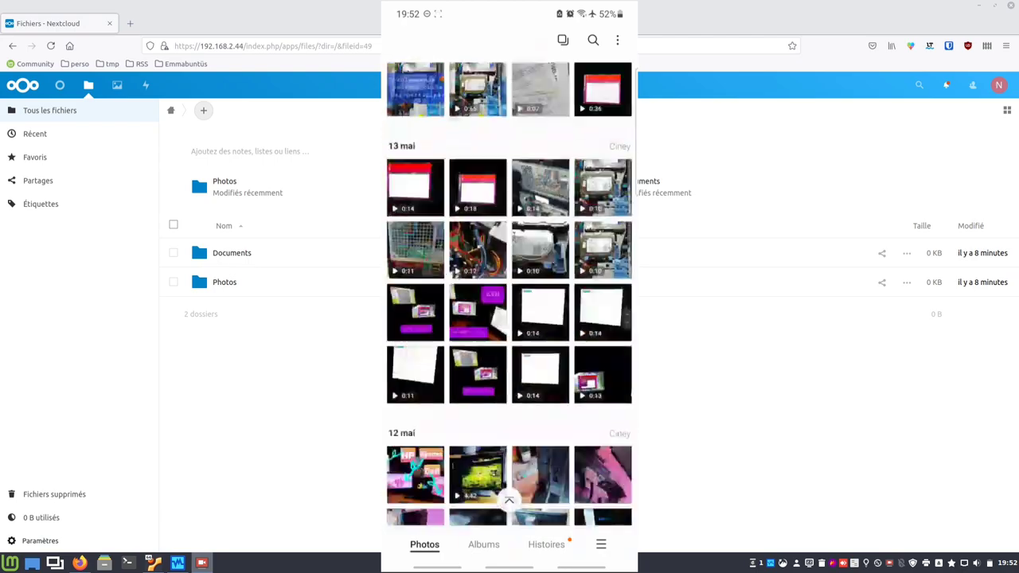
scroll(510, 295, "down", 20)
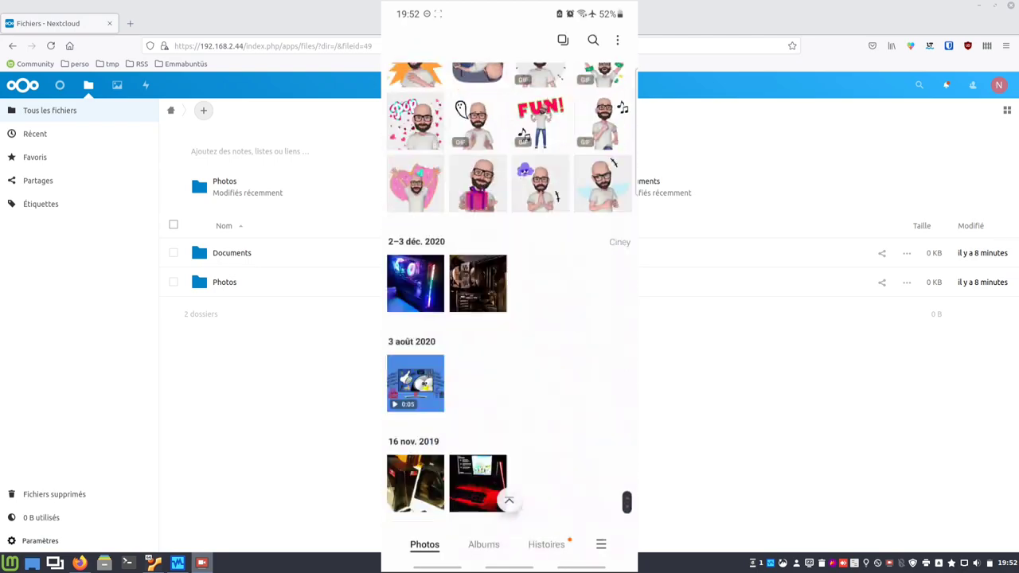
scroll(510, 318, "down", 3)
scroll(510, 319, "up", 20)
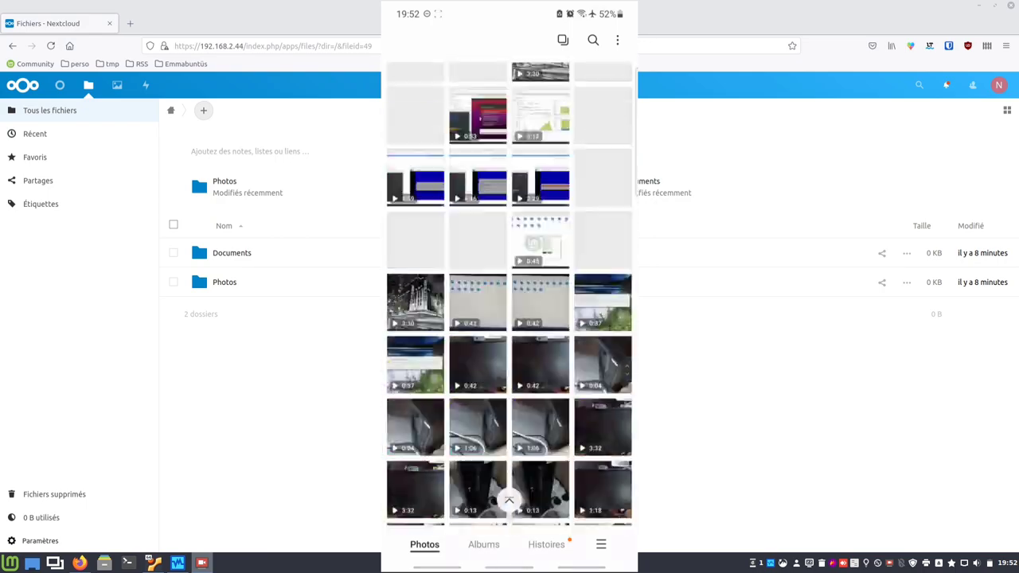
scroll(510, 295, "up", 20)
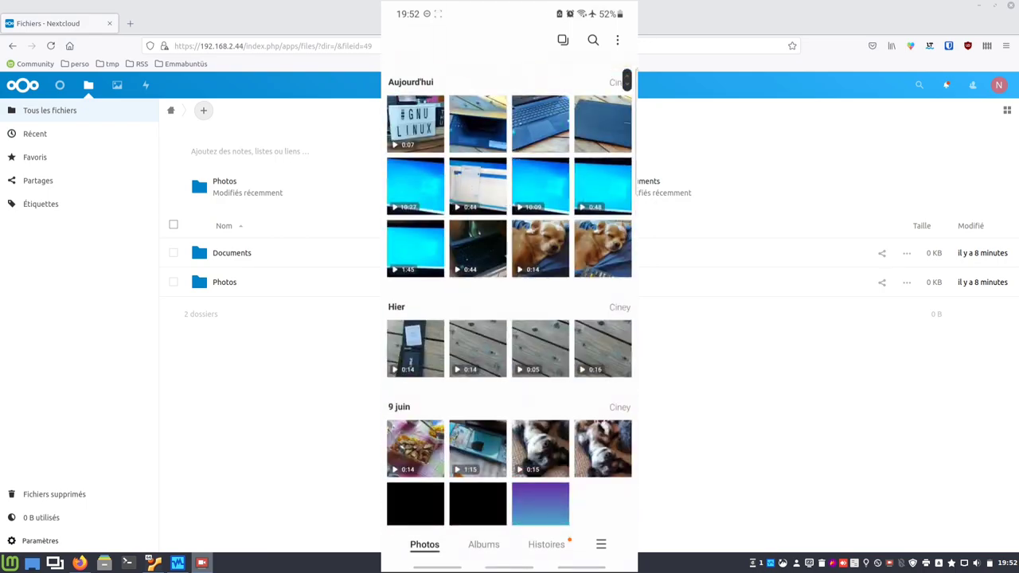
key("alt+h")
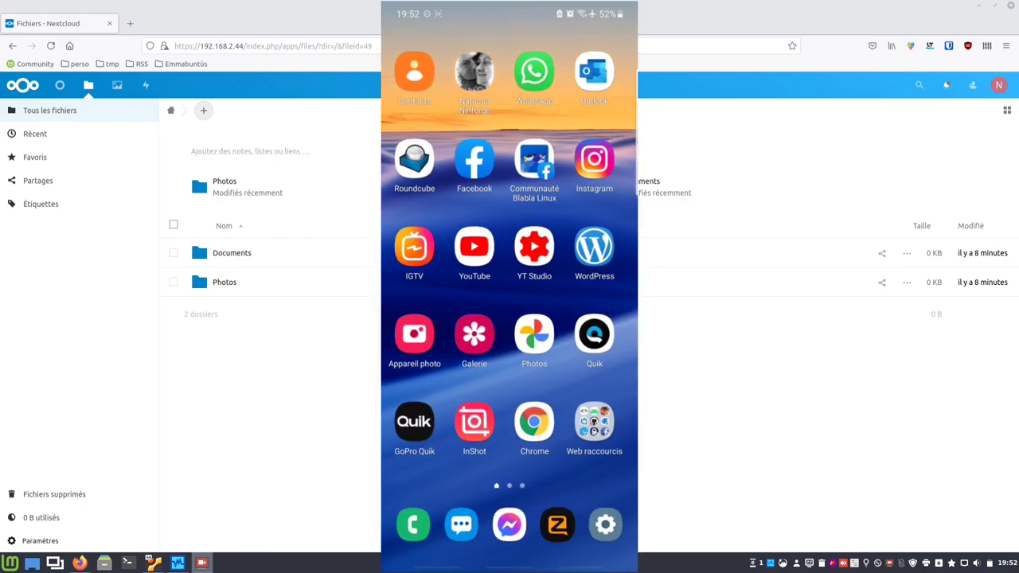
scroll(510, 287, "right", 2)
In the phone's Nextcloud app, connect to server 192.168.2.44 and reach the login form.
left_click(539, 72)
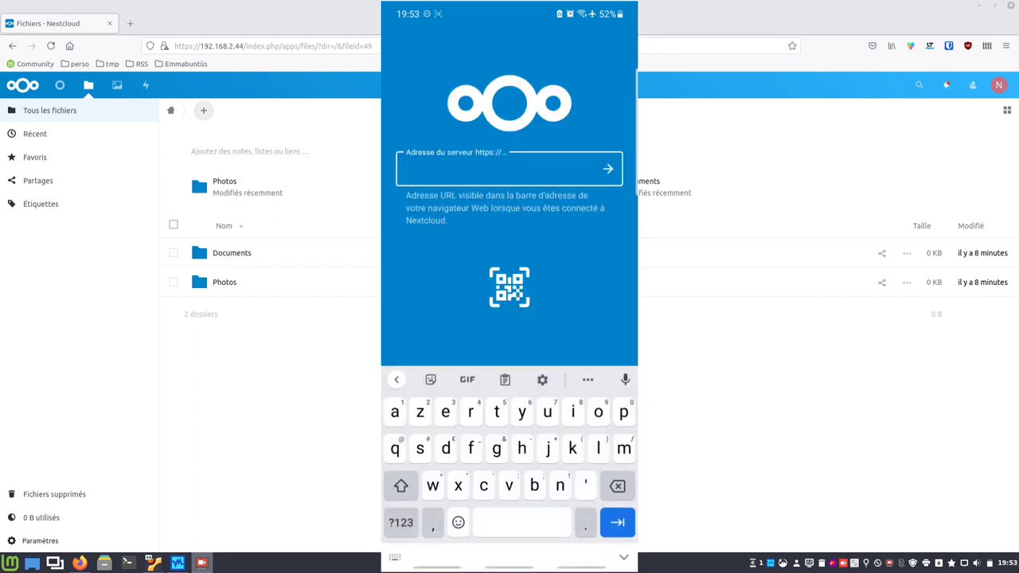
type("192")
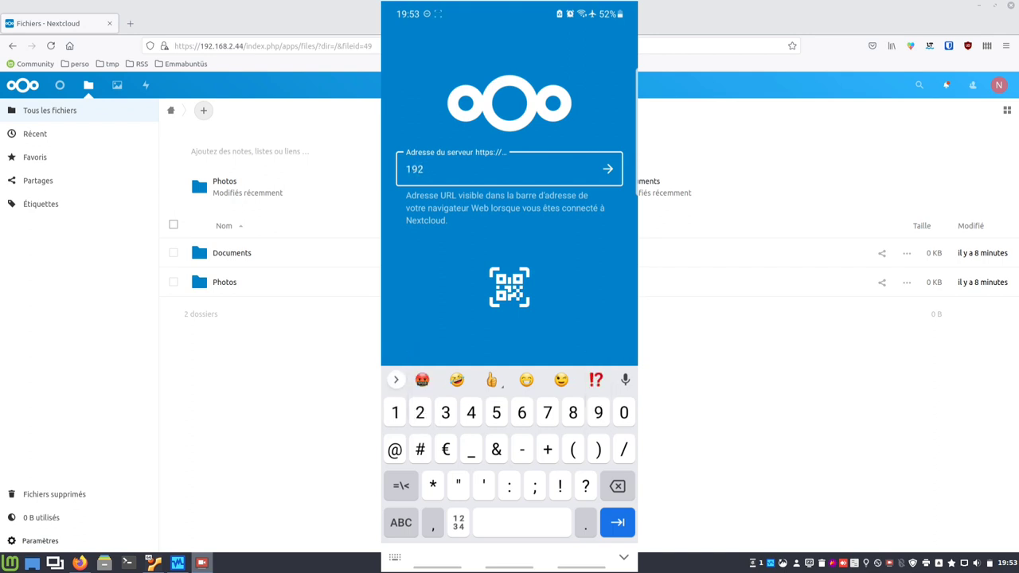
type(".168.2.44")
key("Return")
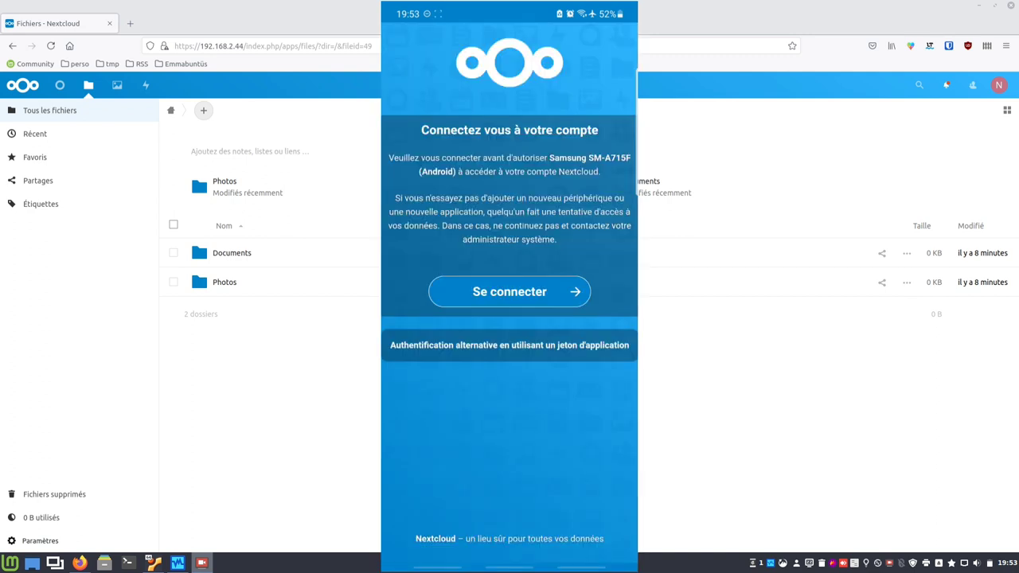
left_click(510, 292)
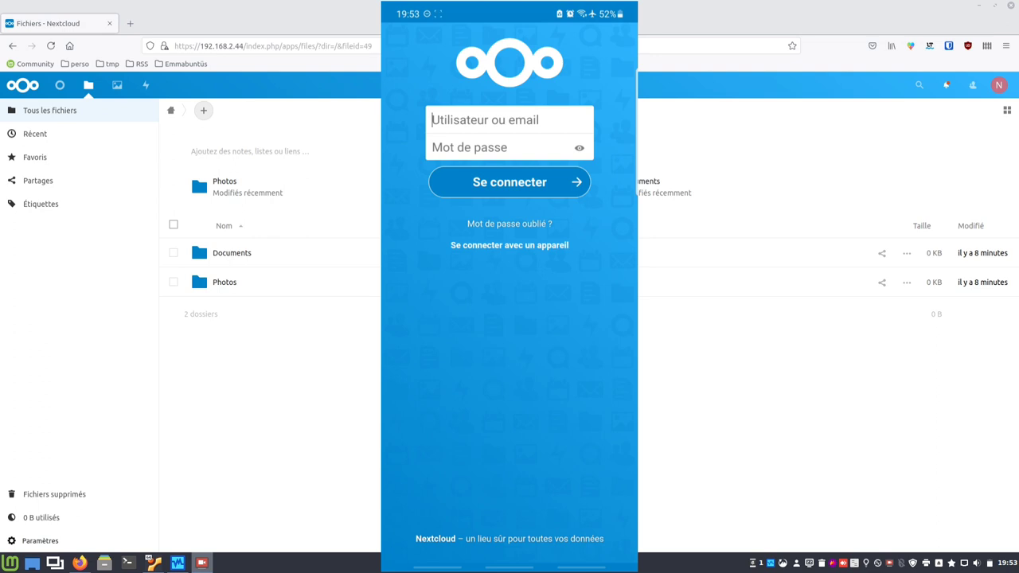
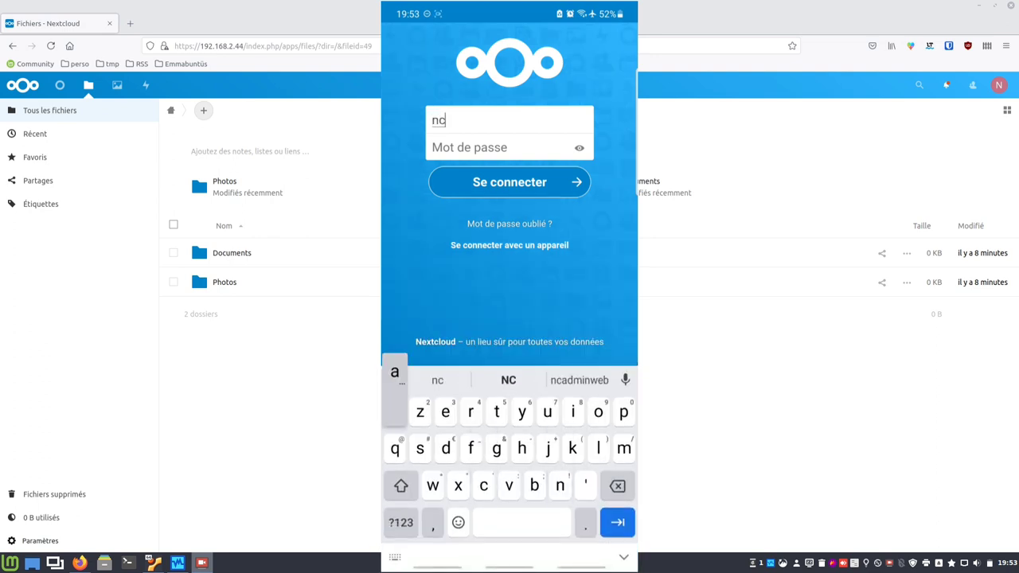
Sign in with the admin username and password and grant the phone account access.
key("Tab")
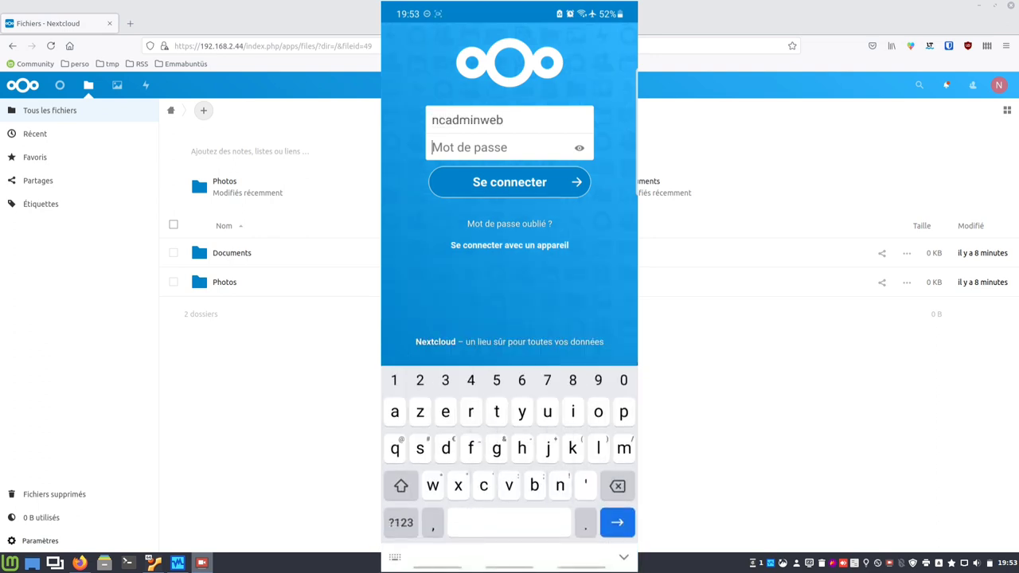
key("Return")
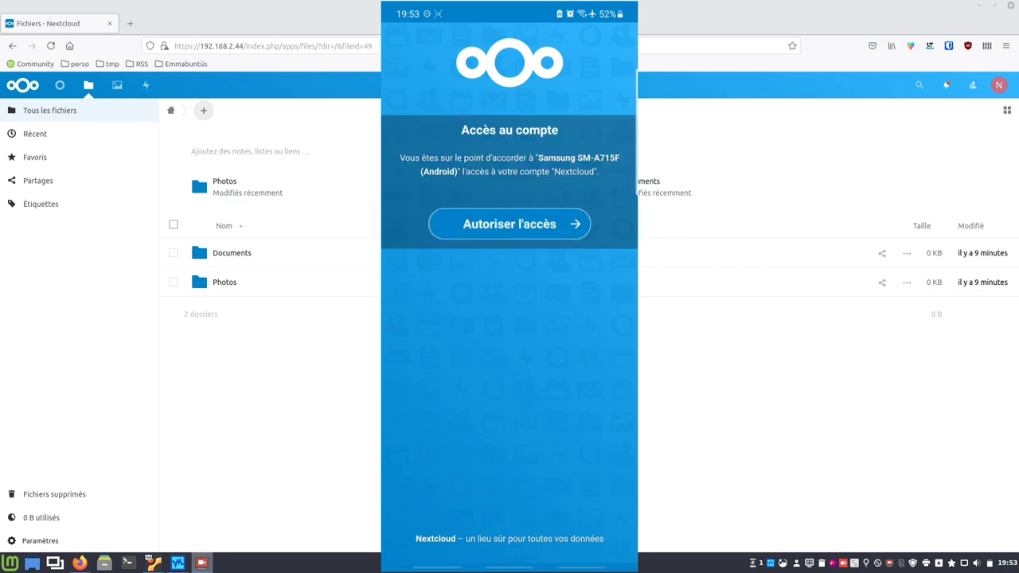
left_click(510, 224)
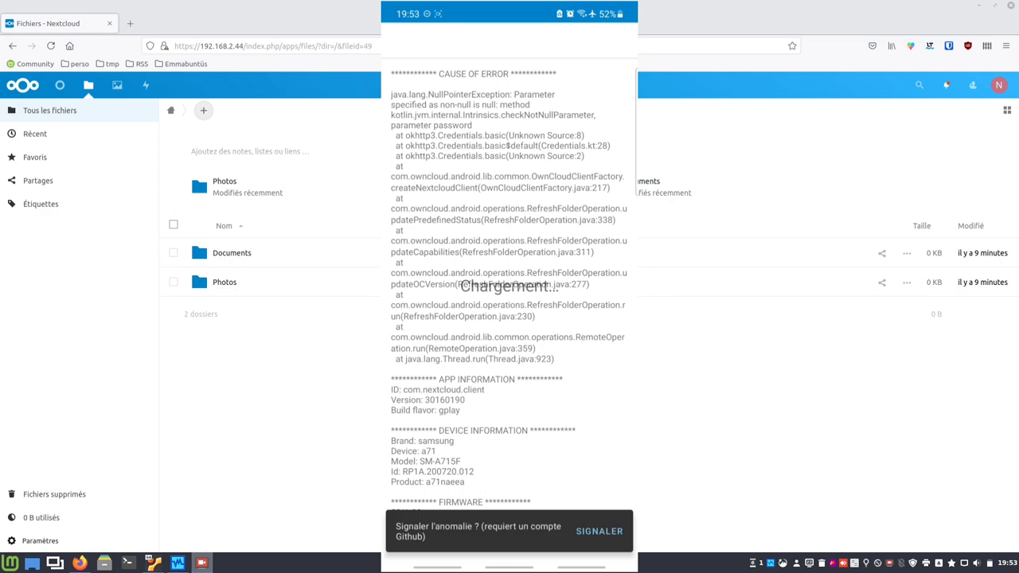
Dismiss the NullPointerException crash report by returning to the phone's home screen.
key("alt+h")
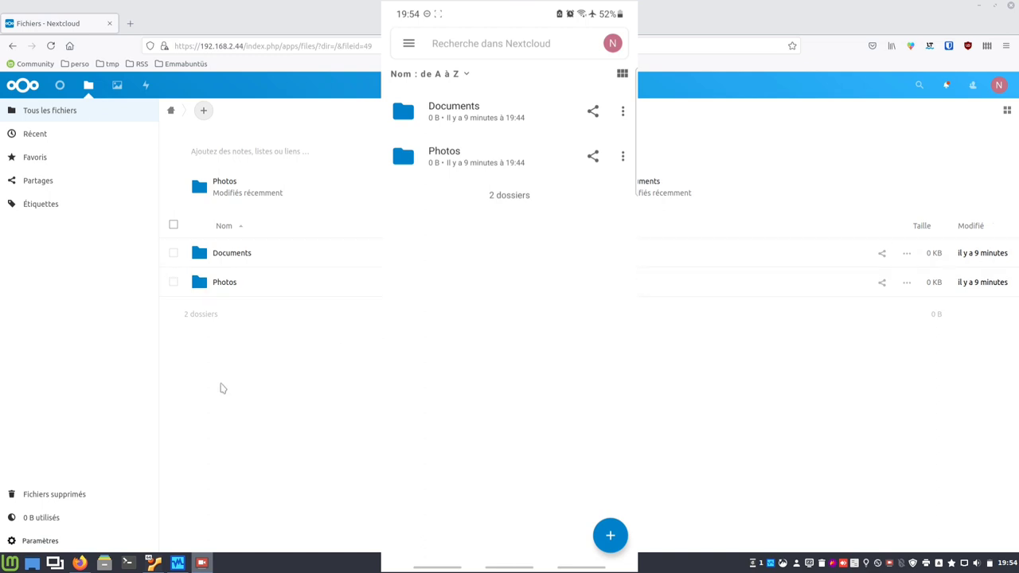
Move the VM console window to the left edge and log in as the admin user.
left_click(154, 563)
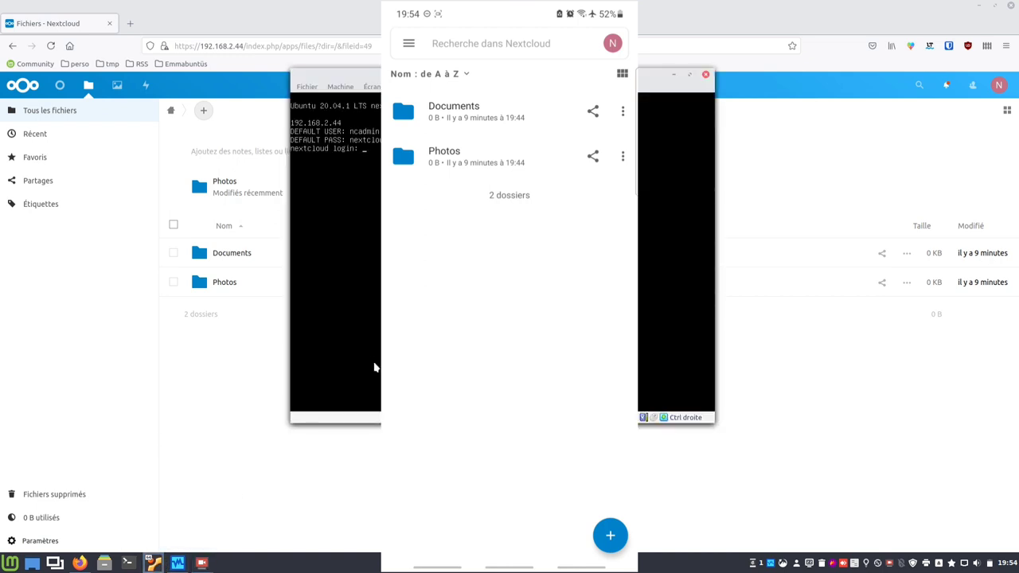
left_click_drag(447, 74, 164, 110)
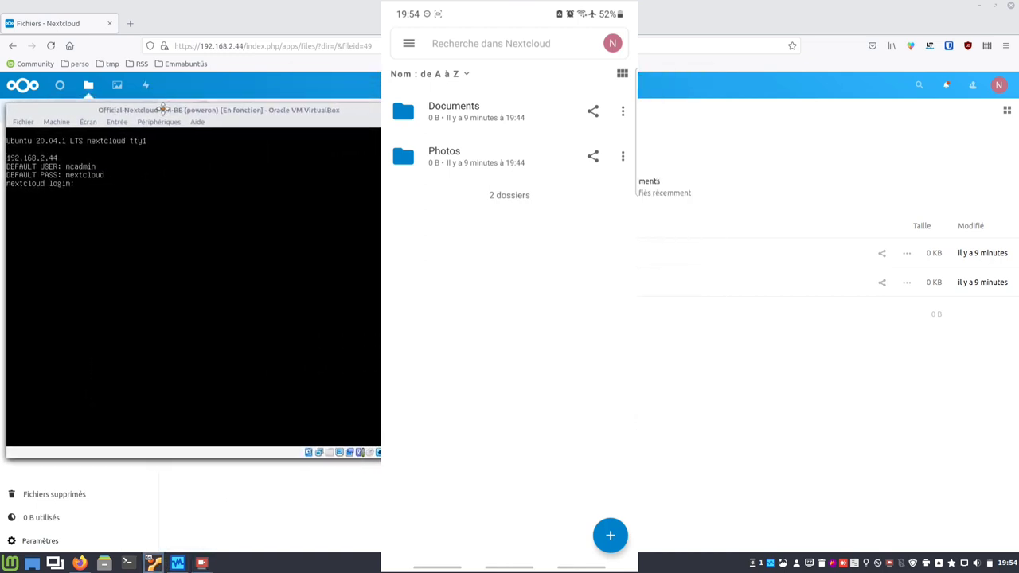
left_click(191, 250)
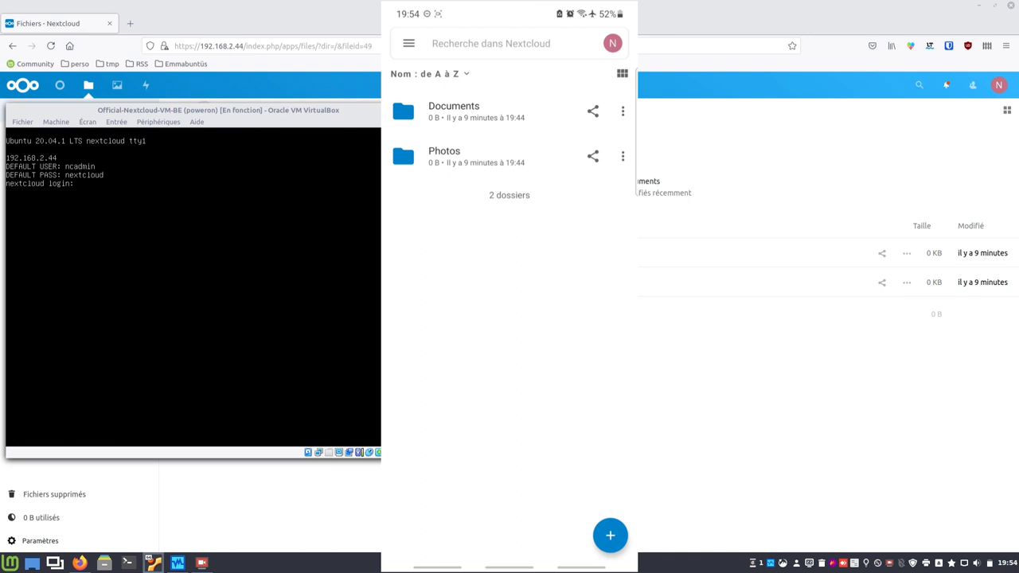
type("ncadmin")
key("Return")
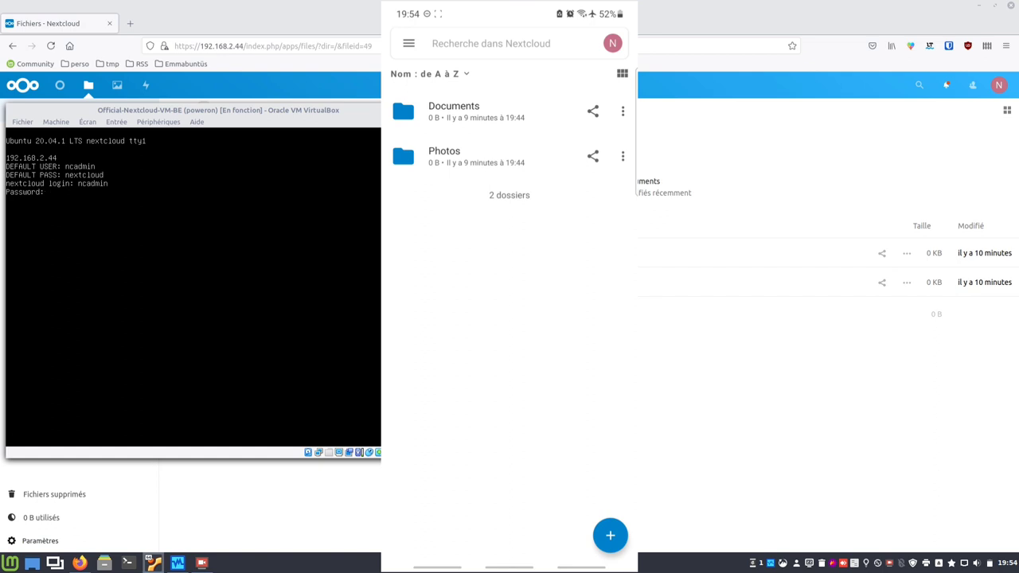
key("Return")
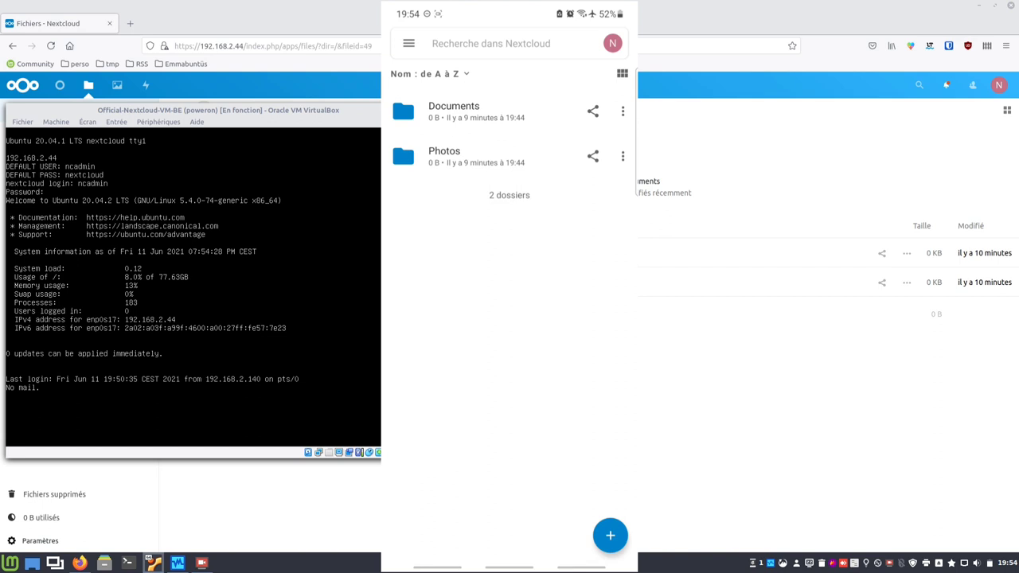
key("Return")
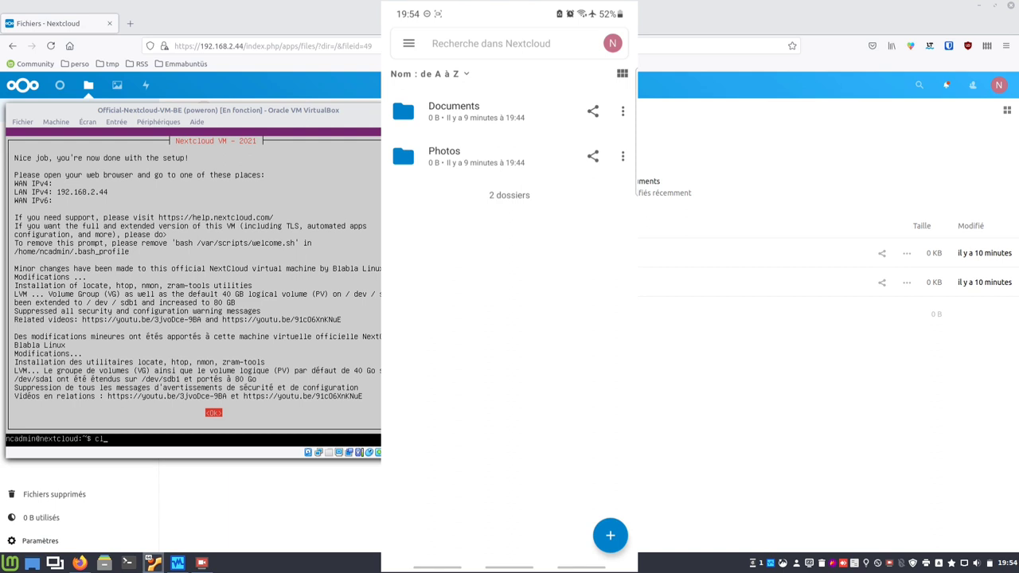
Clear the screen and run nmon showing the long-term CPU graph and disk I/O panel.
type("clear")
key("Return")
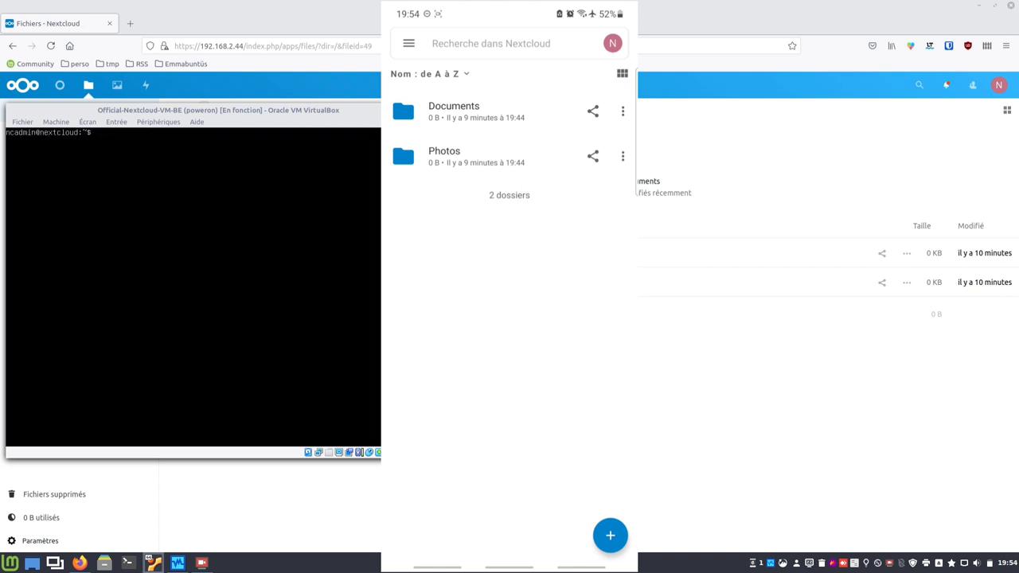
type("nmon")
key("Return")
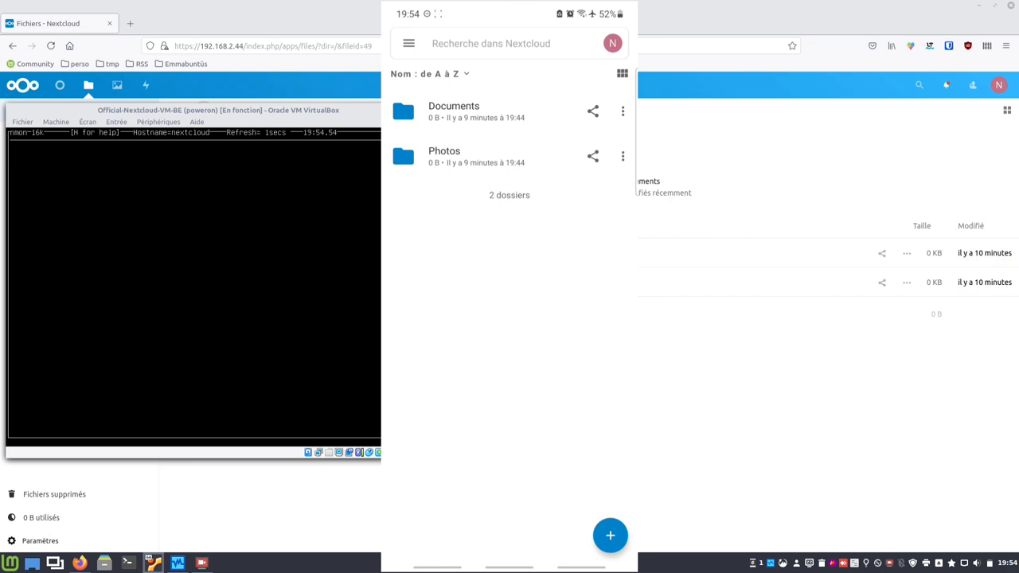
key("l")
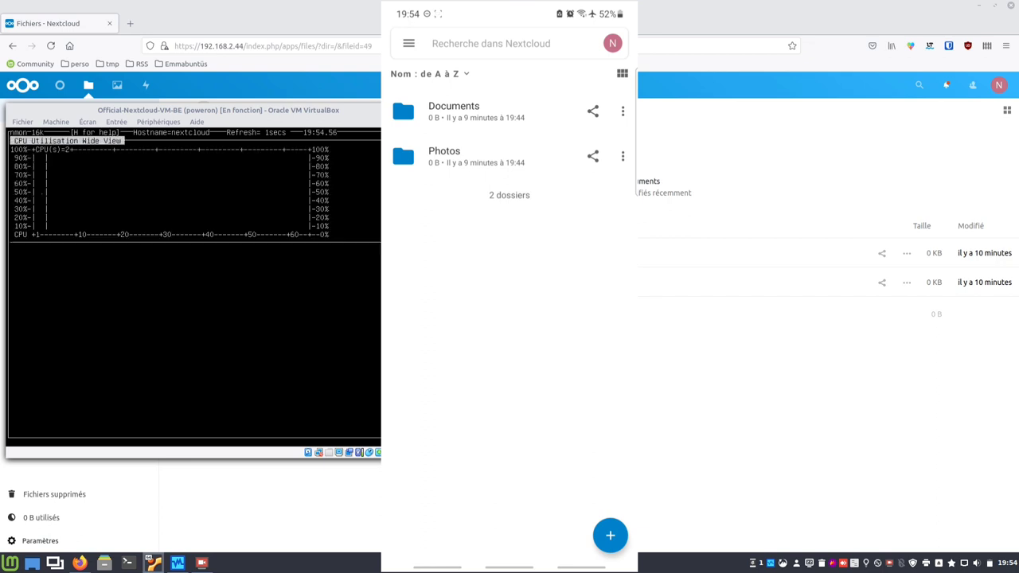
key("d")
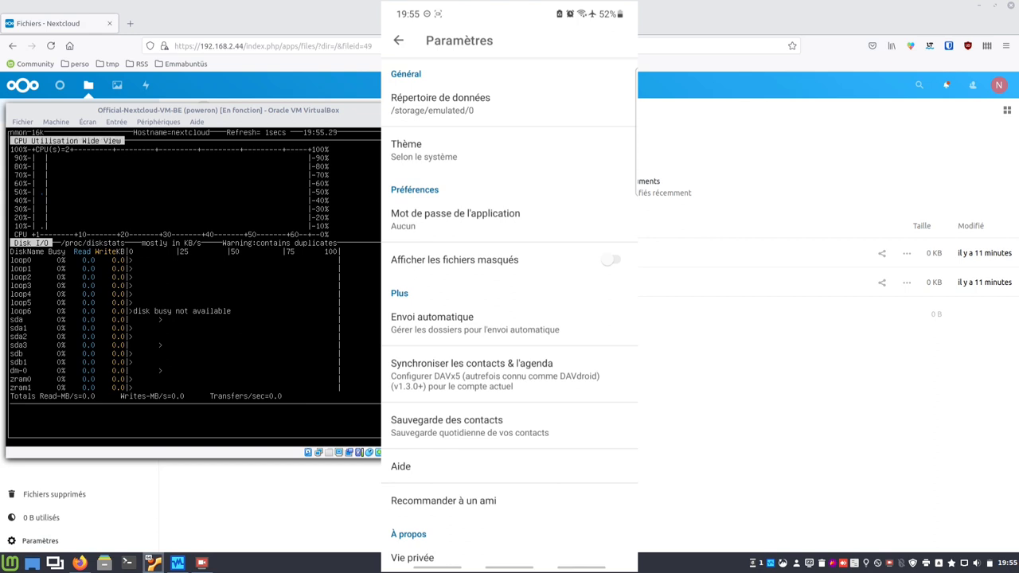
Review the Envoi automatique folder list (Camera, AR Emoji, Intros, Warpinator), then go to the home screen.
left_click(446, 323)
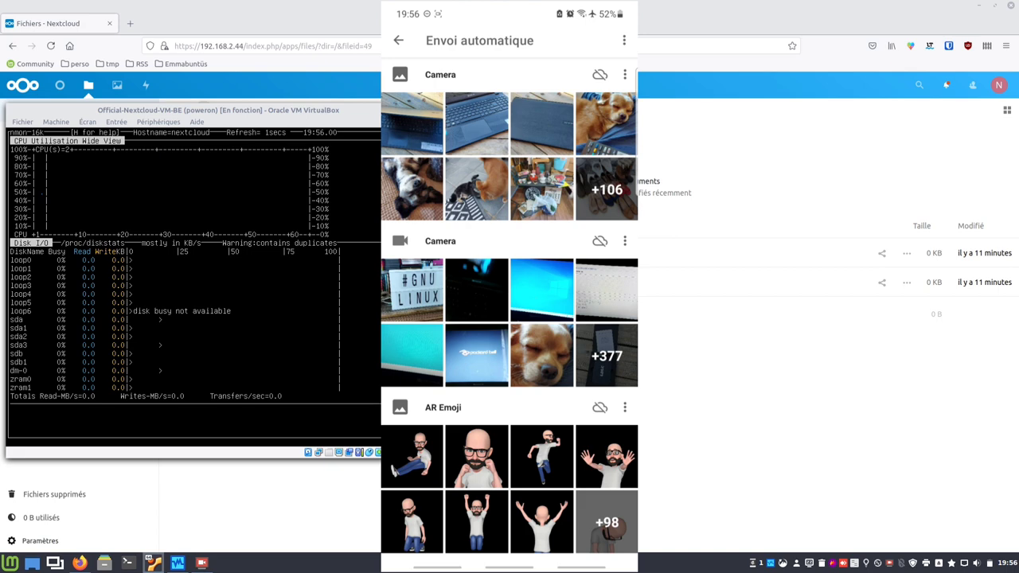
scroll(510, 319, "down", 3)
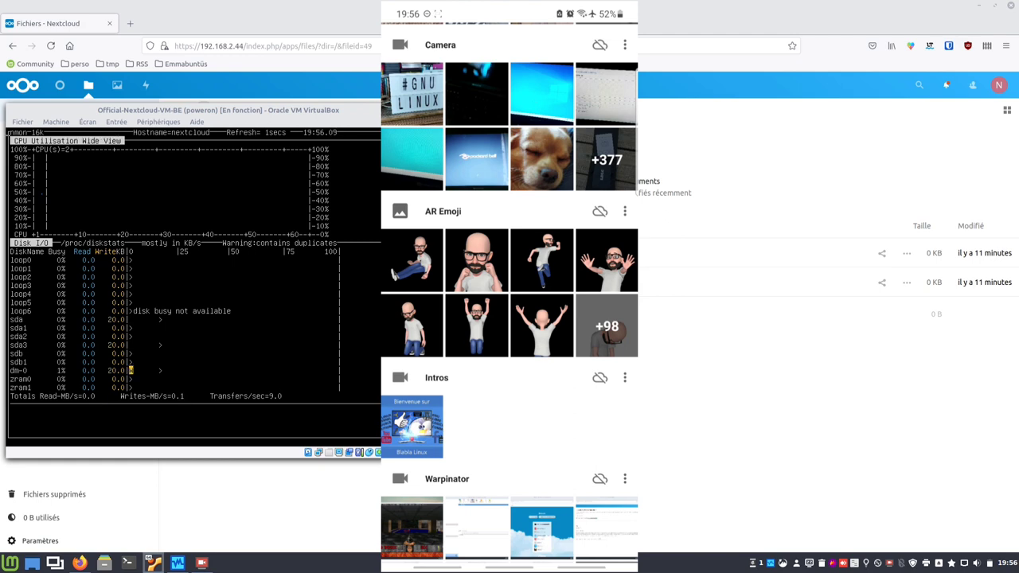
scroll(510, 319, "down", 1)
scroll(509, 319, "up", 5)
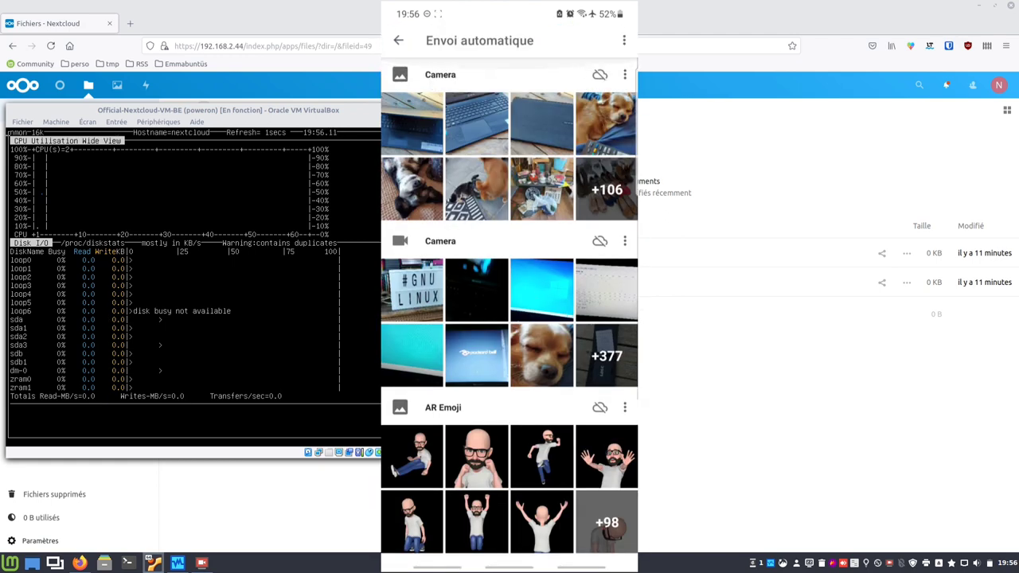
key("alt+h")
In the phone's file manager, look inside the SD card's Warpinator and Intros folders.
left_click(420, 72)
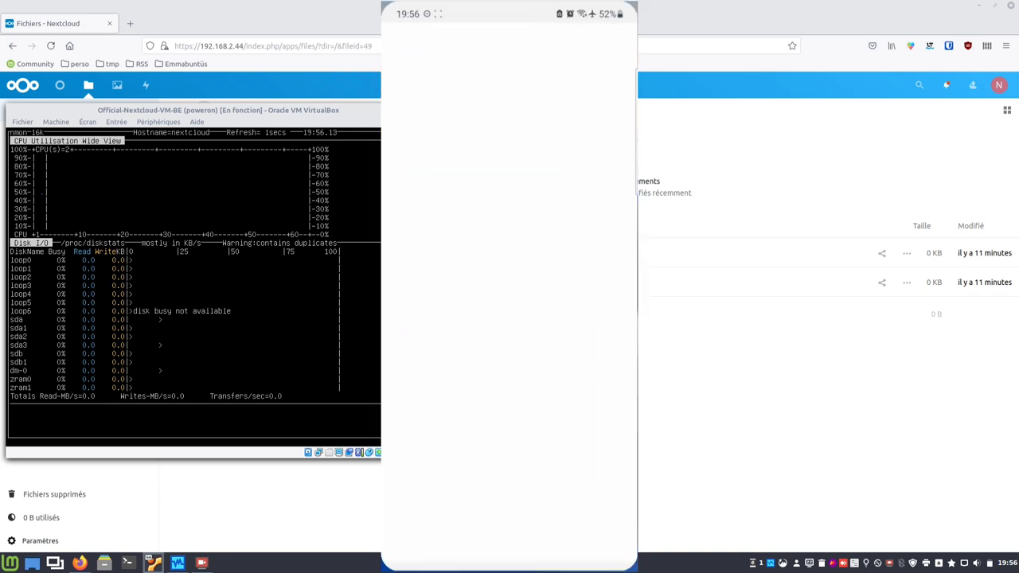
left_click(478, 393)
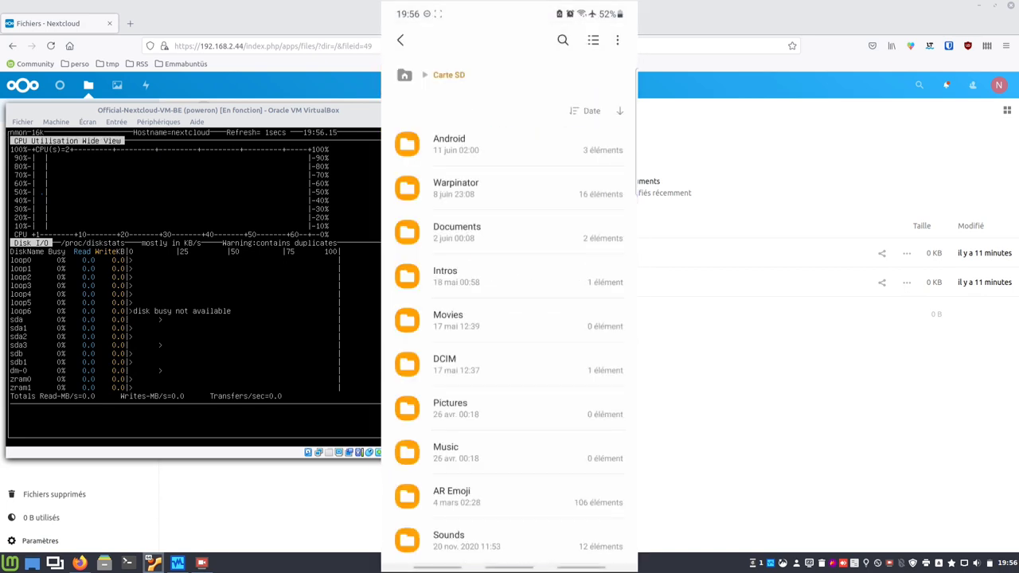
left_click(456, 188)
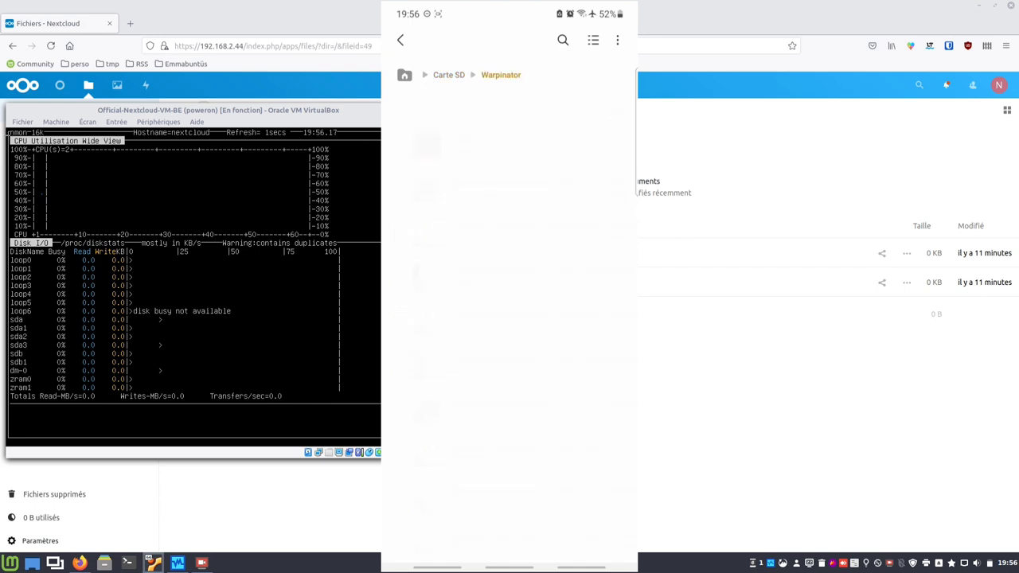
left_click(400, 40)
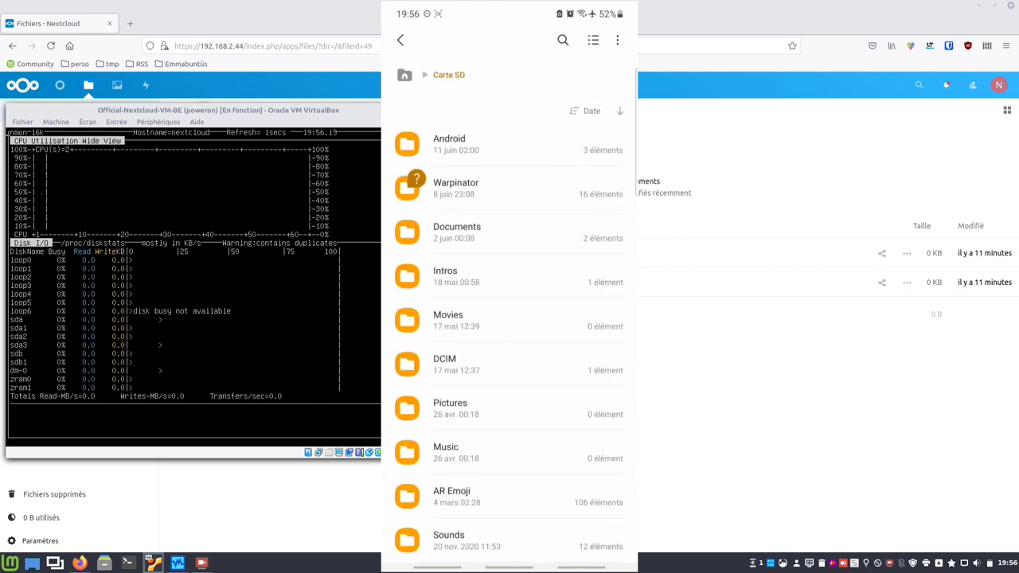
left_click(445, 276)
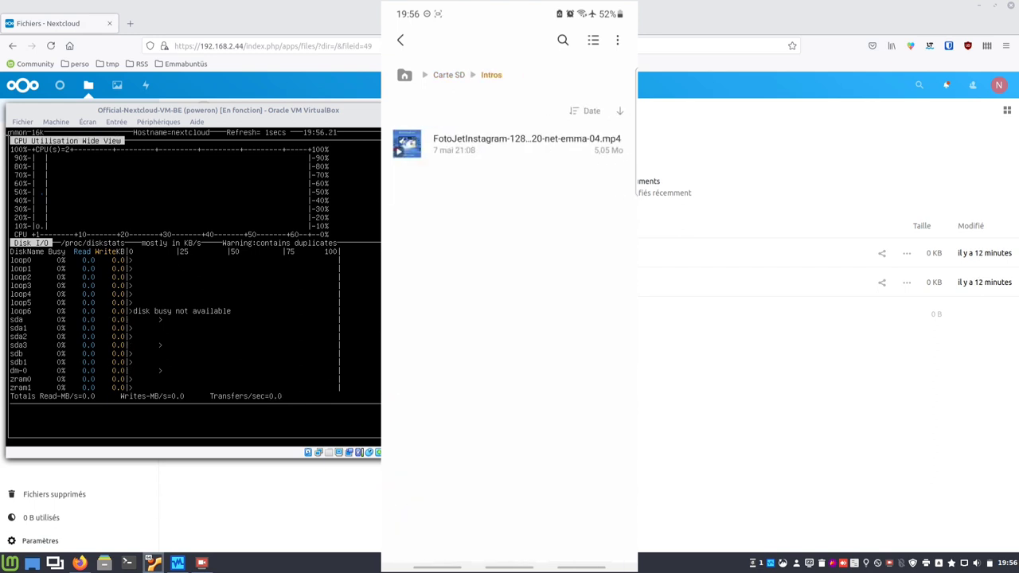
left_click(400, 40)
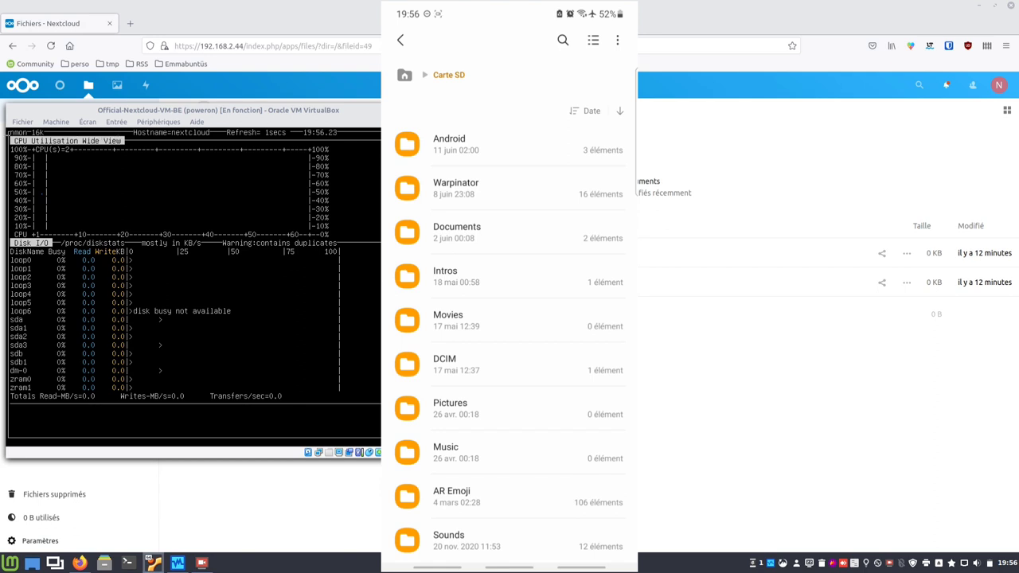
Check the DCIM Camera folder, then open the SD card's AR Emoji folder.
left_click(444, 364)
left_click(449, 140)
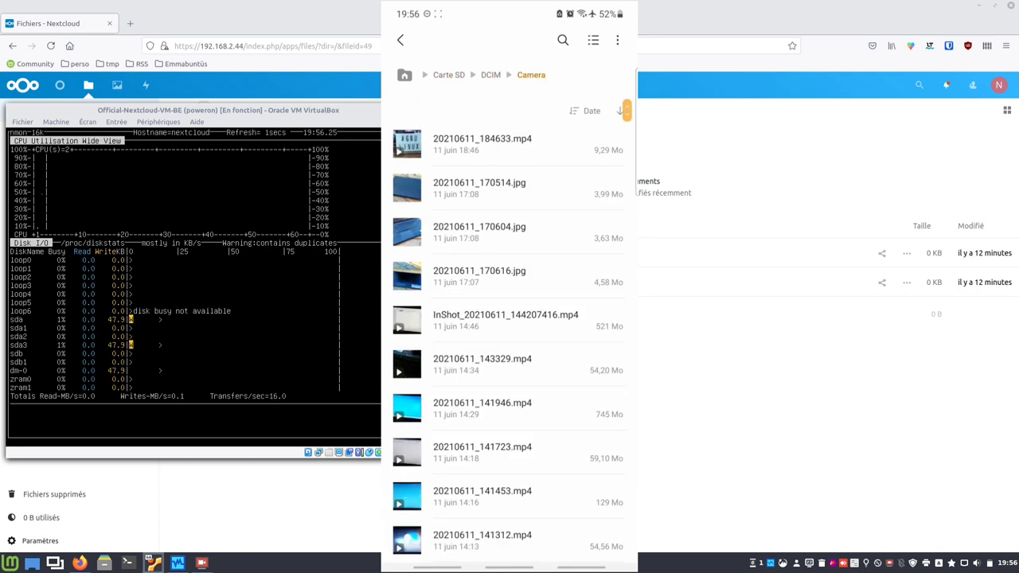
left_click(448, 75)
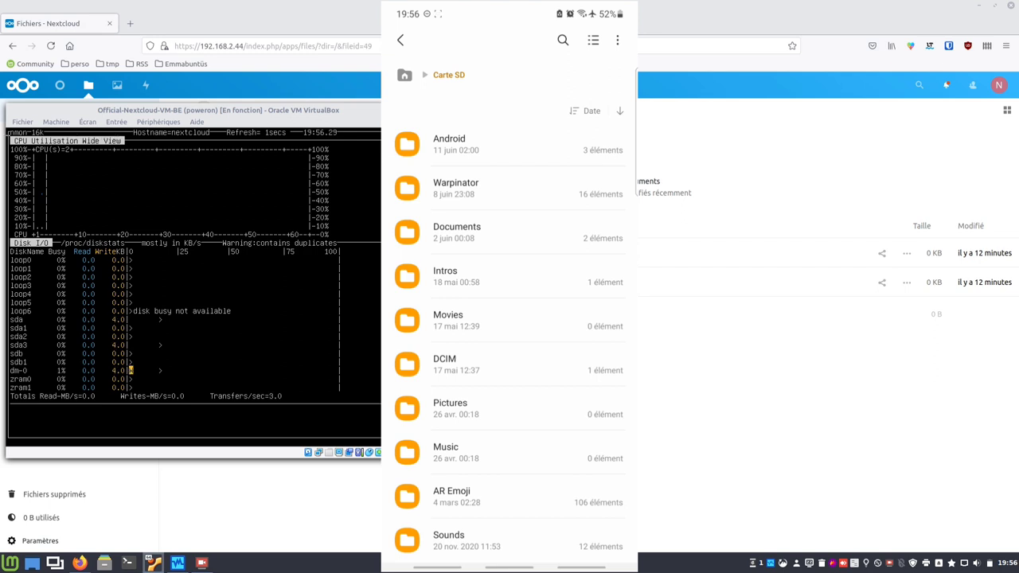
left_click(451, 491)
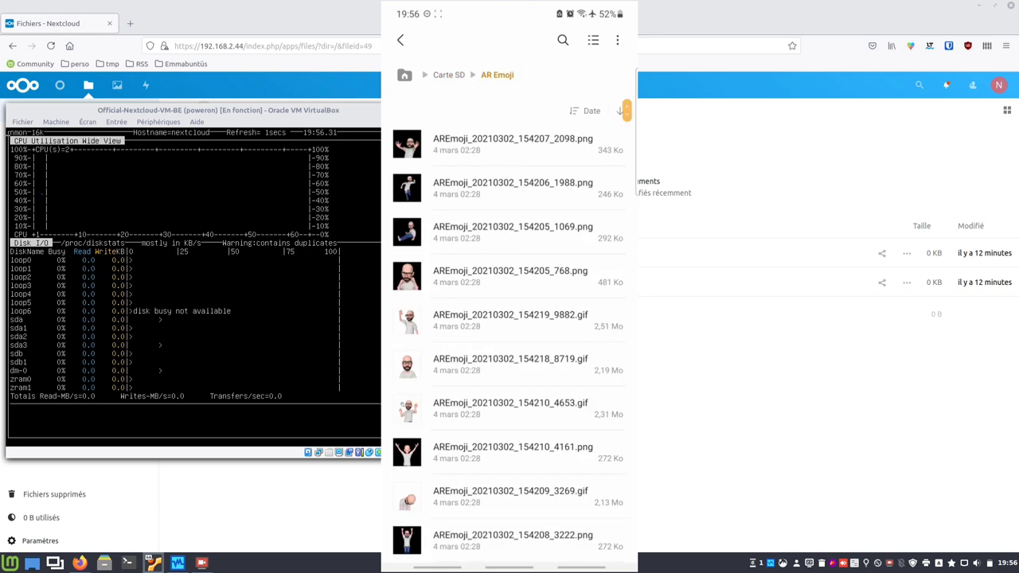
left_click(449, 75)
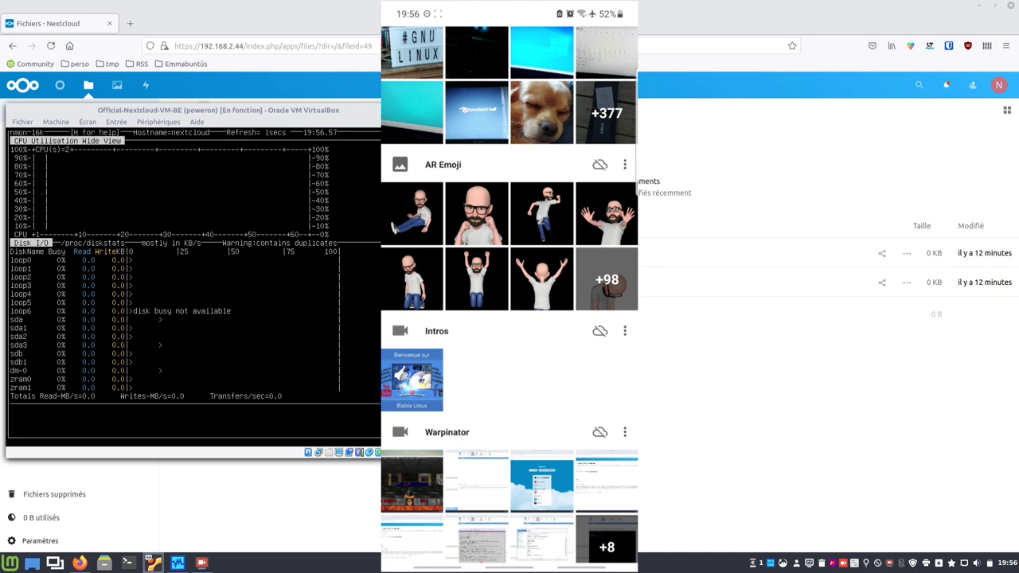
Enable auto-upload for the AR Emoji folder and close the battery optimisation warning.
left_click(600, 165)
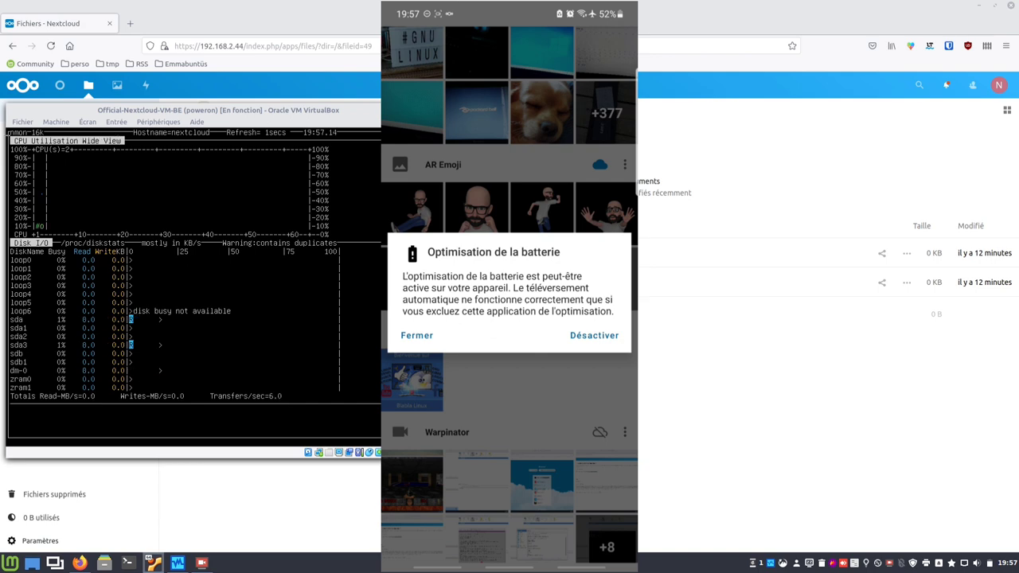
left_click(417, 335)
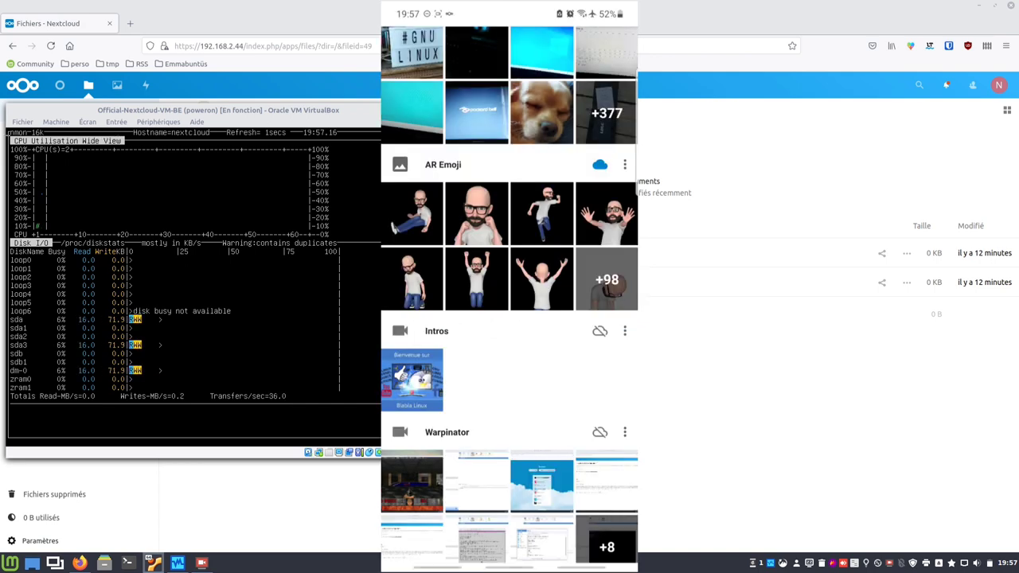
scroll(510, 318, "up", 3)
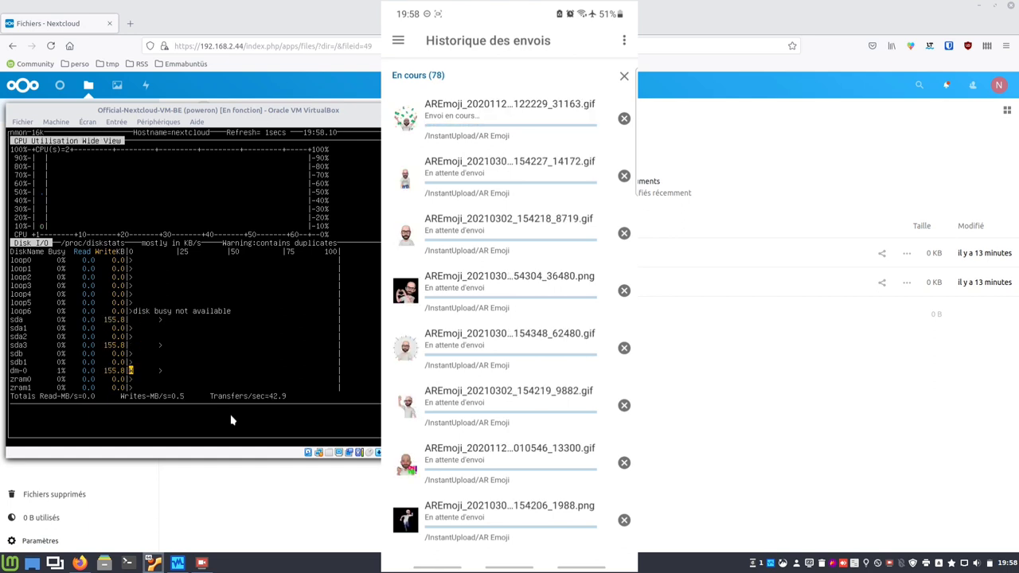
Bring Firefox forward and open Nextcloud's Paramètres from the account menu.
left_click(645, 144)
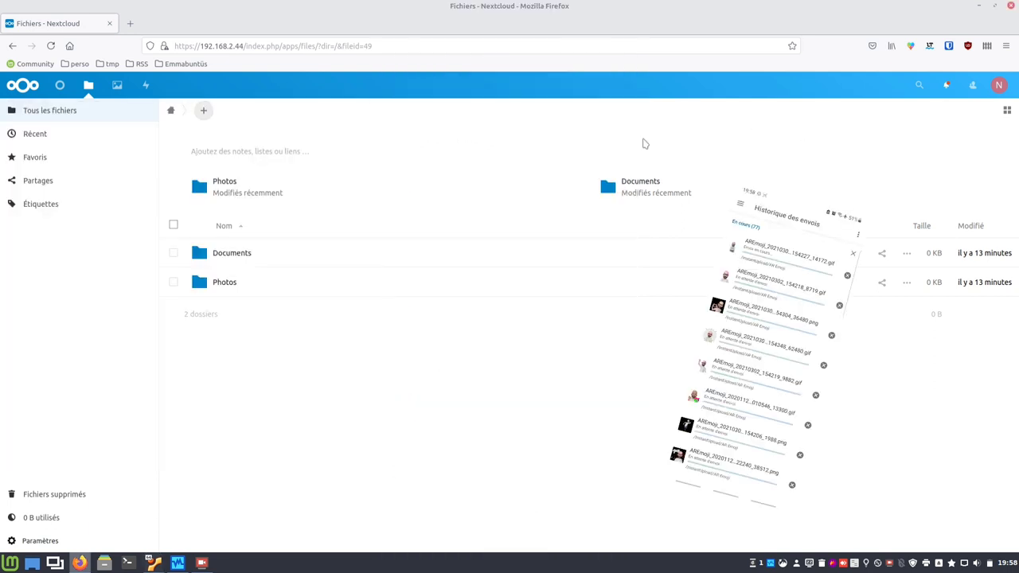
left_click(997, 88)
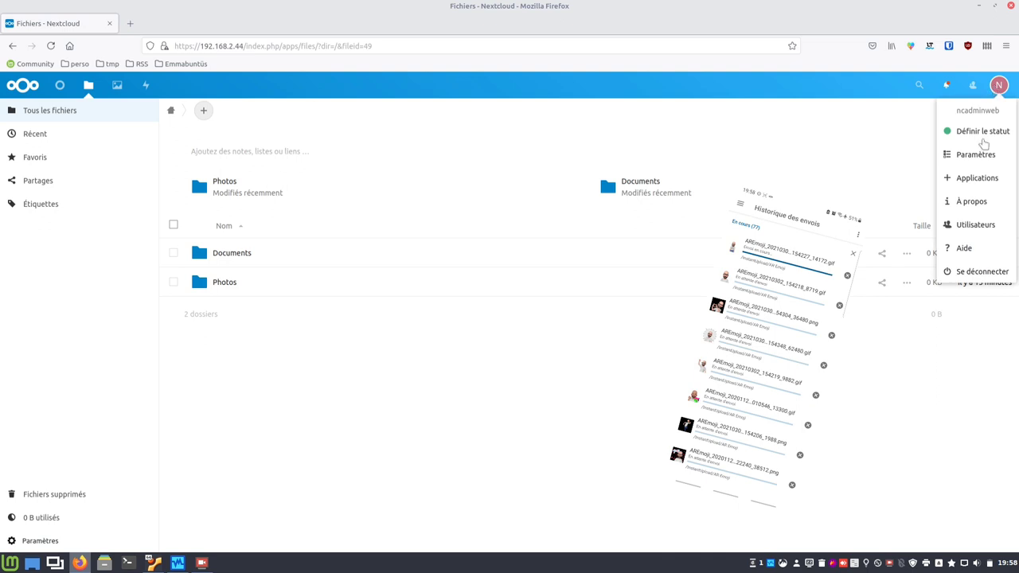
left_click(964, 159)
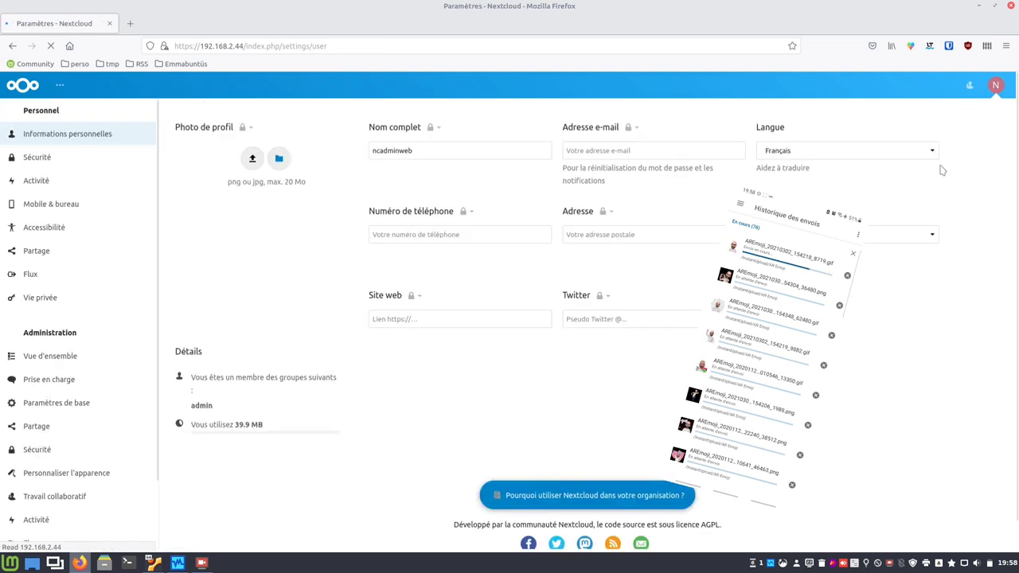
scroll(78, 467, "down", 3)
scroll(72, 478, "down", 1)
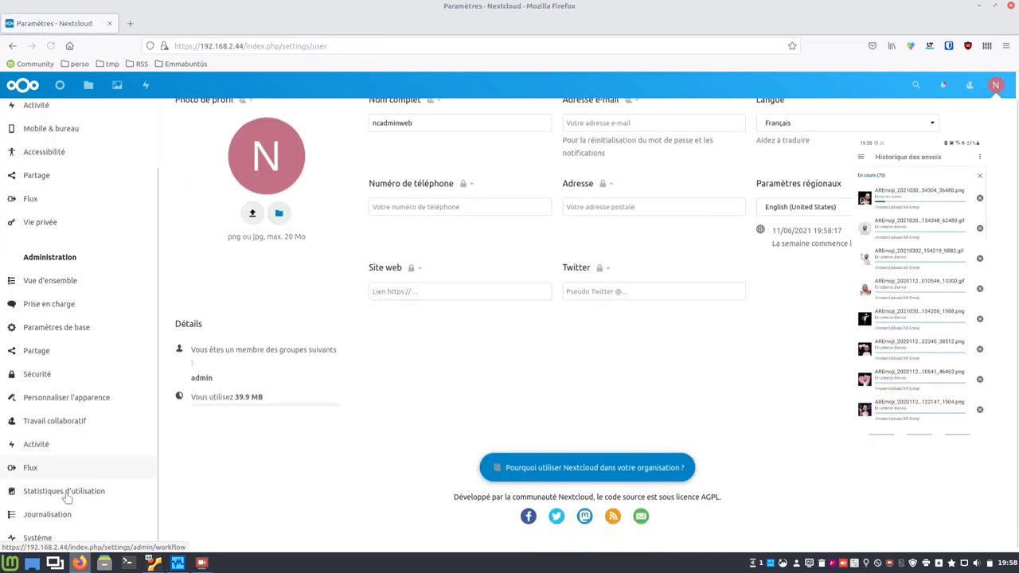
Open Administration > Système and scroll through the server's OS, CPU, memory and load info.
left_click(38, 539)
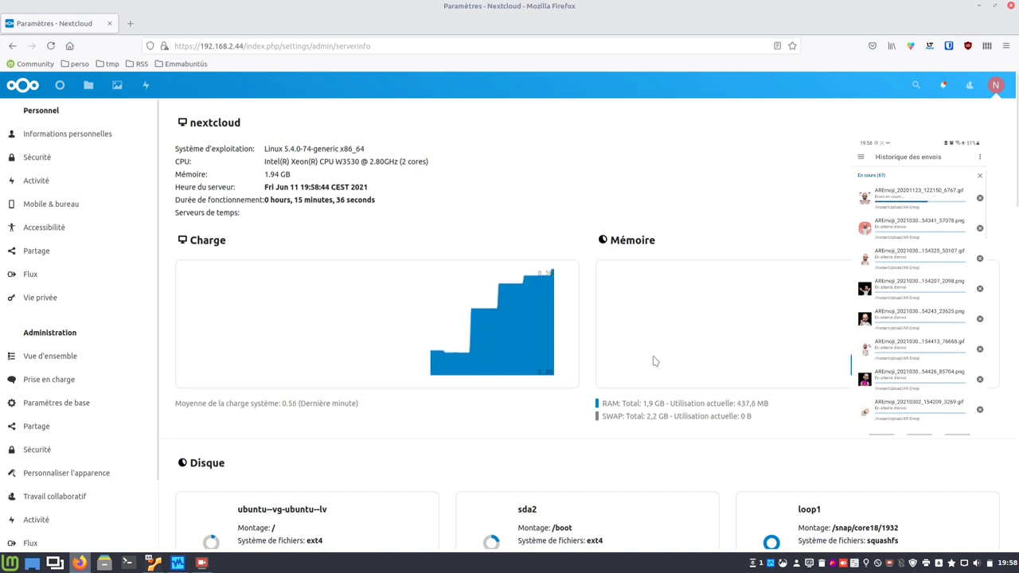
scroll(651, 364, "down", 10)
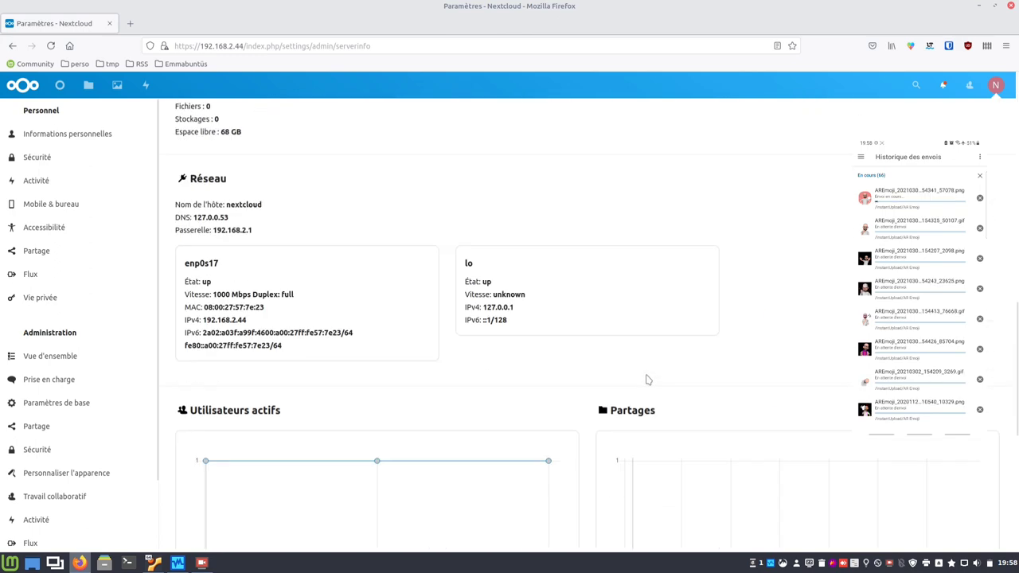
scroll(647, 379, "down", 3)
scroll(646, 380, "down", 6)
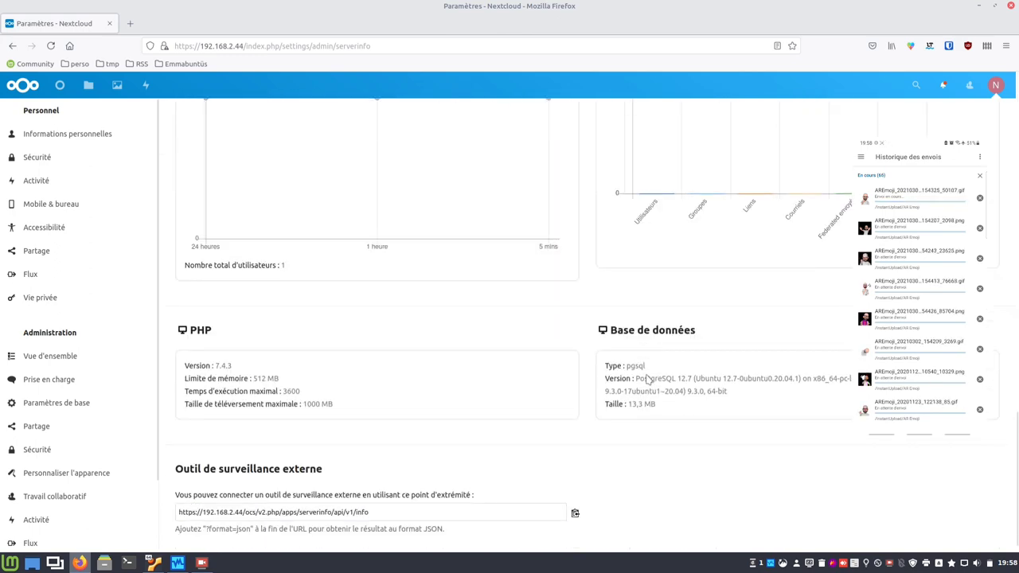
scroll(649, 380, "up", 4)
scroll(649, 380, "up", 15)
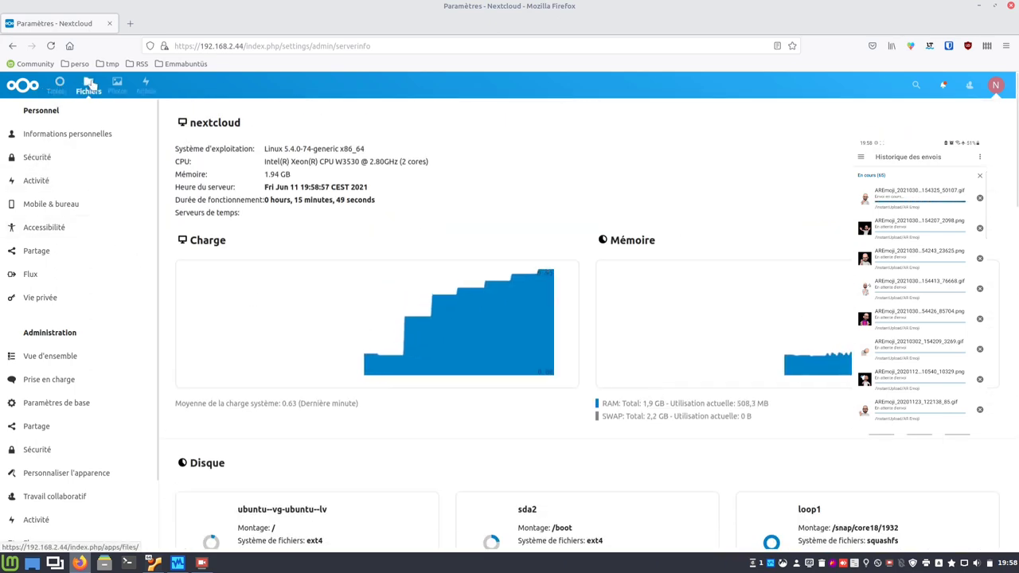
Open Fichiers > InstantUpload > AR Emoji and preview the first uploaded image.
left_click(89, 84)
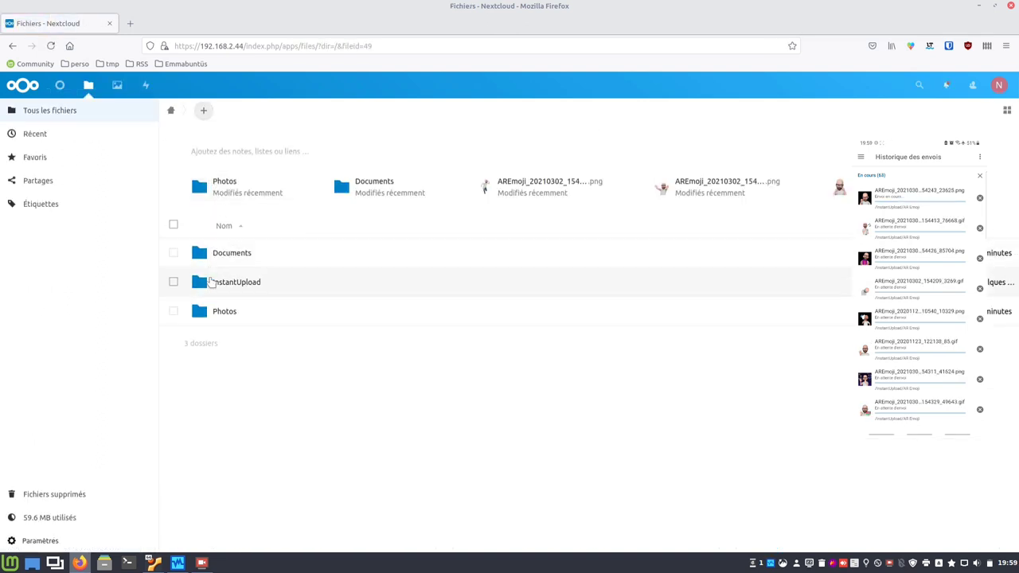
left_click(220, 282)
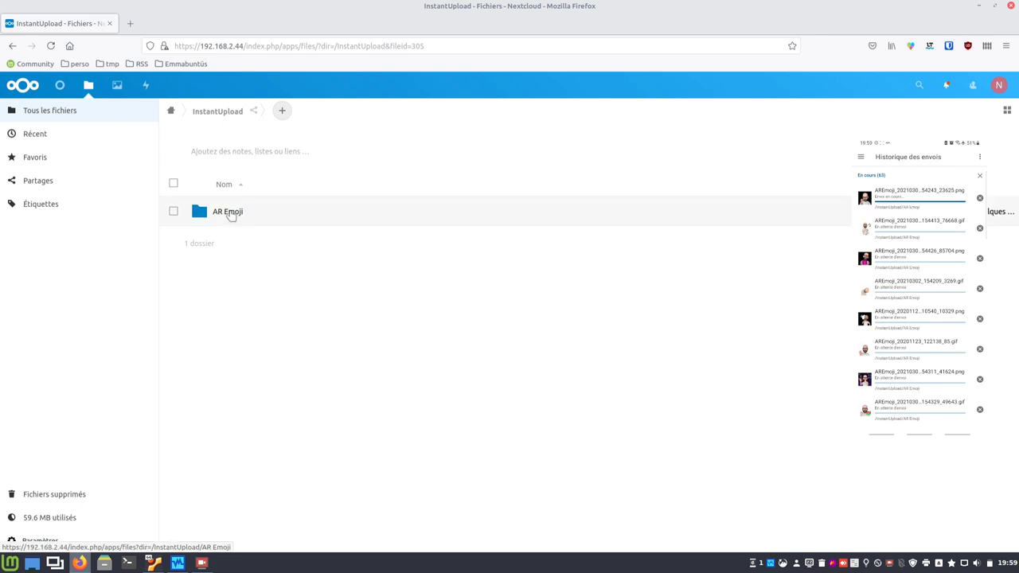
left_click(229, 212)
left_click(231, 216)
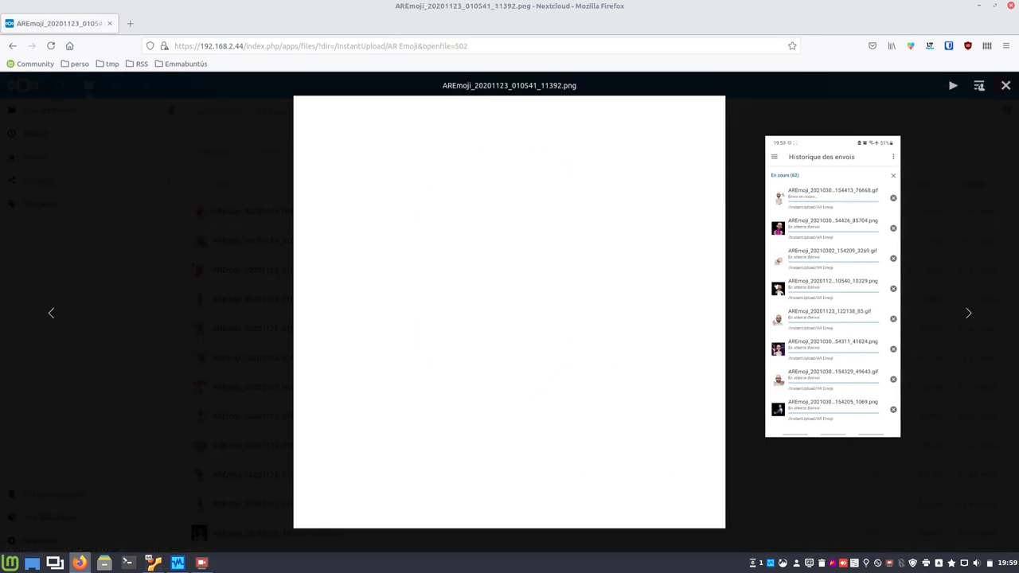
Step through nine more AREmoji images and animations, then close the viewer.
left_click(967, 316)
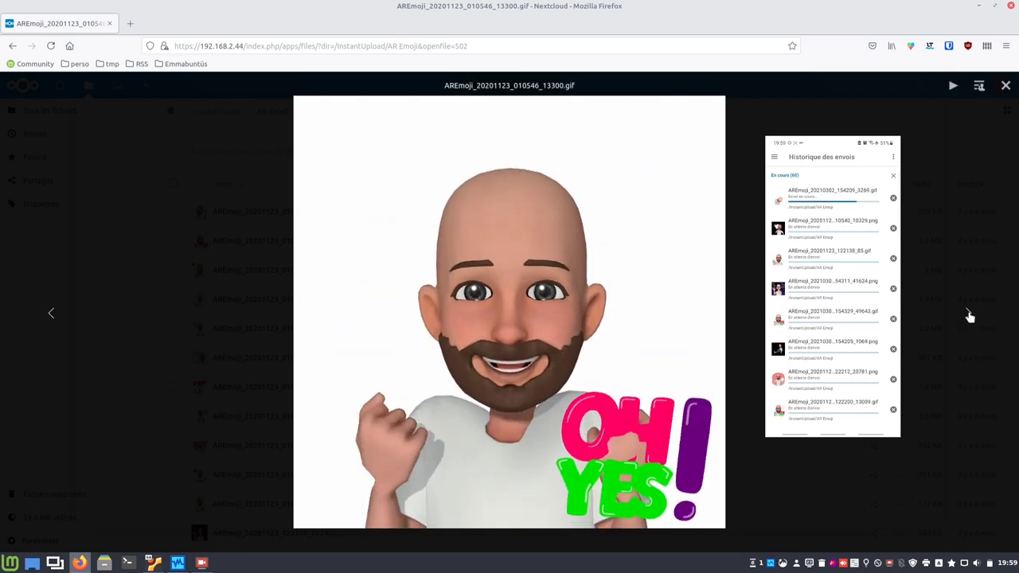
left_click(967, 315)
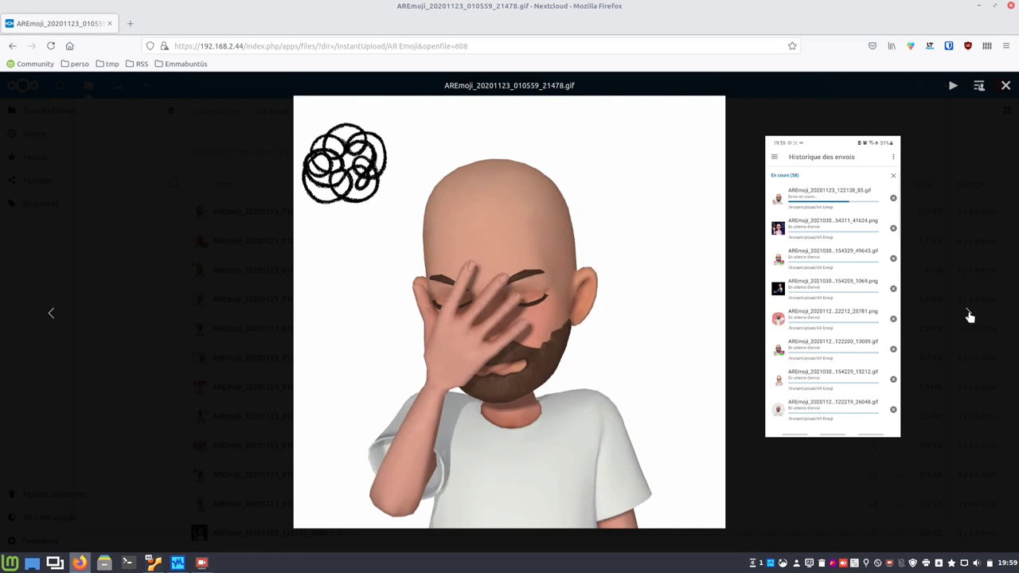
left_click(969, 315)
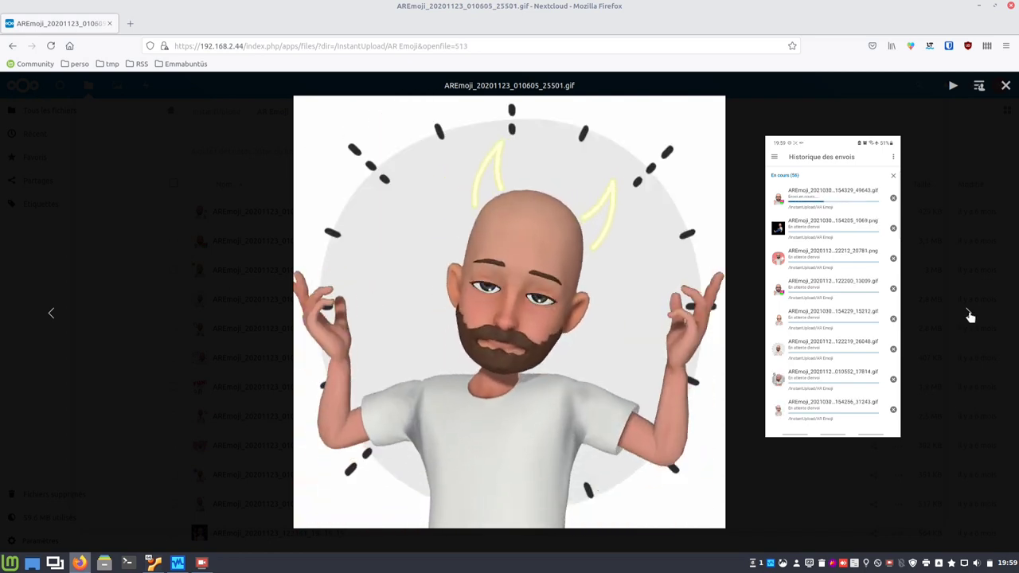
left_click(969, 315)
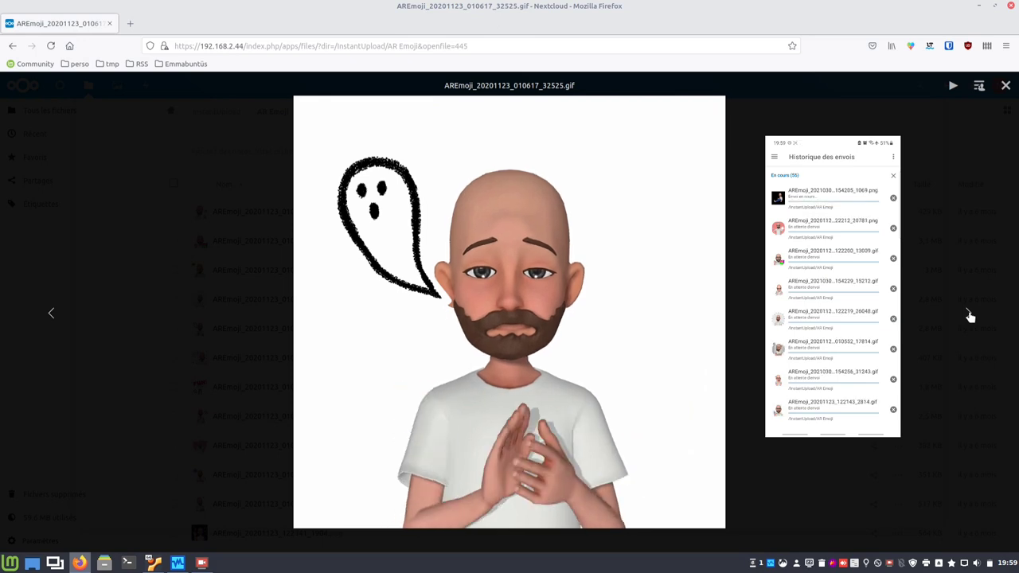
left_click(970, 316)
left_click(970, 317)
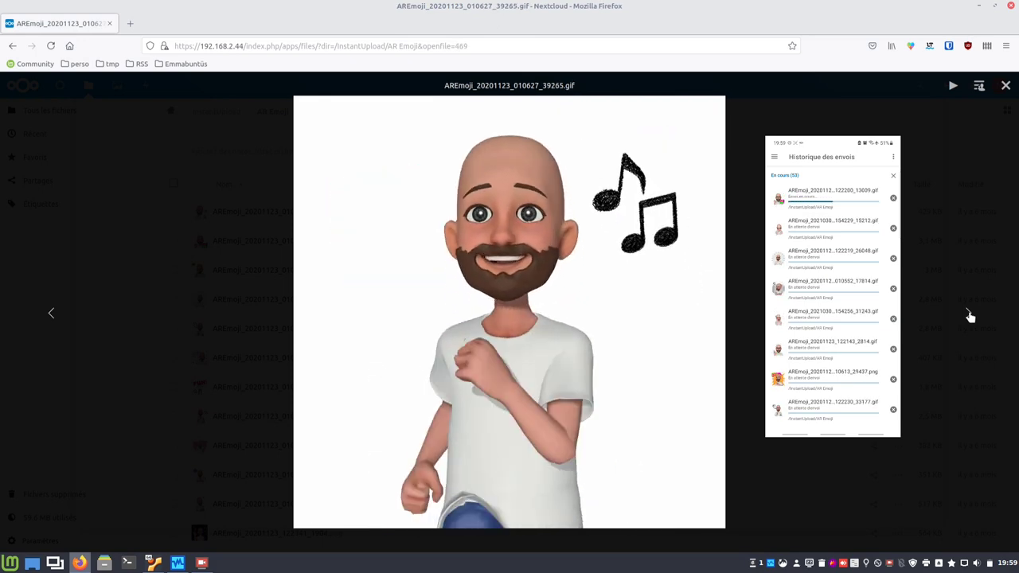
left_click(970, 317)
left_click(970, 317)
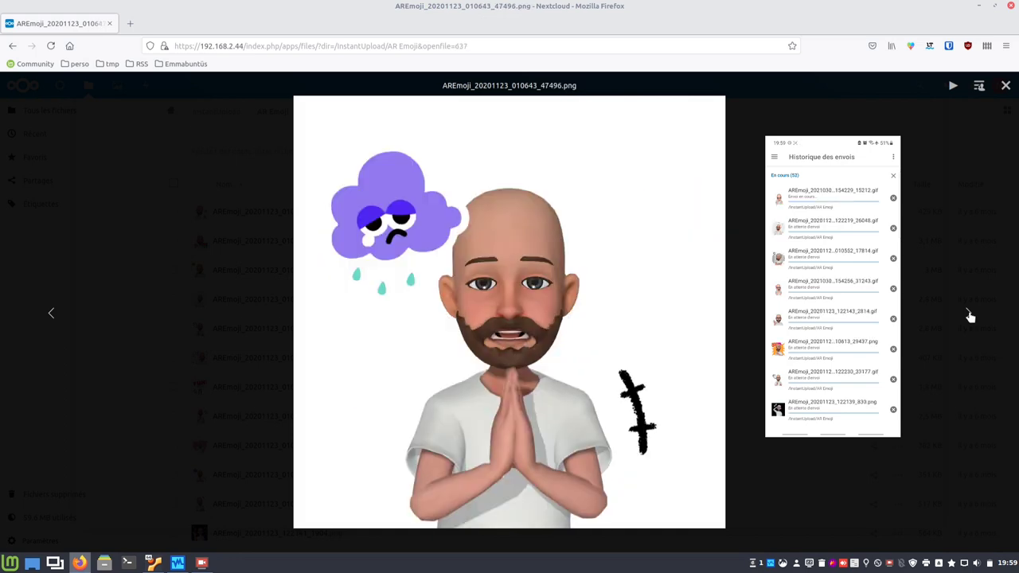
left_click(970, 317)
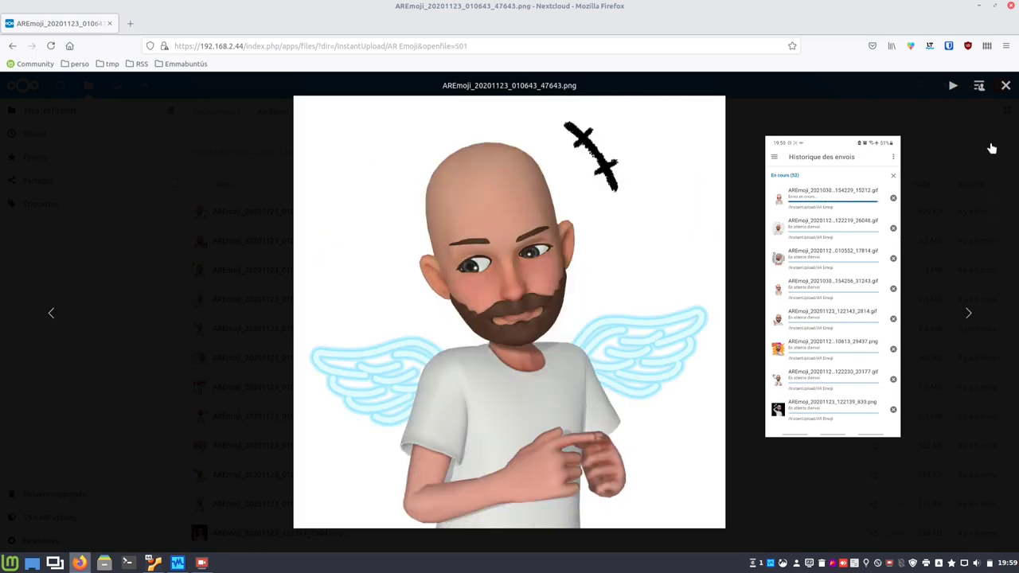
left_click(1004, 86)
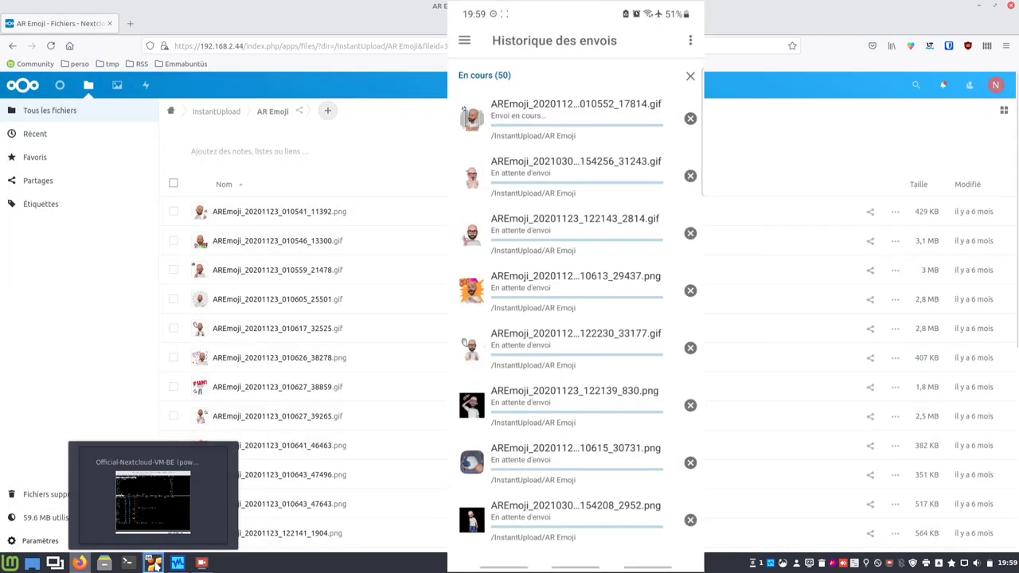
Bring the server VM's nmon disk monitor window to the front.
left_click(154, 563)
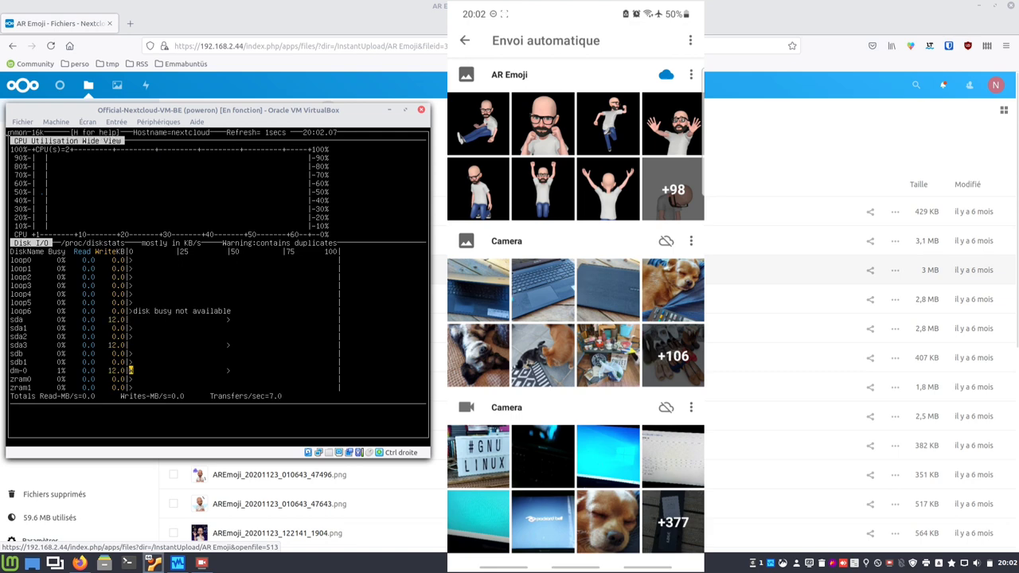
Scroll the phone's list down to Warpinator and switch back to the Nextcloud web page.
scroll(576, 292, "down", 5)
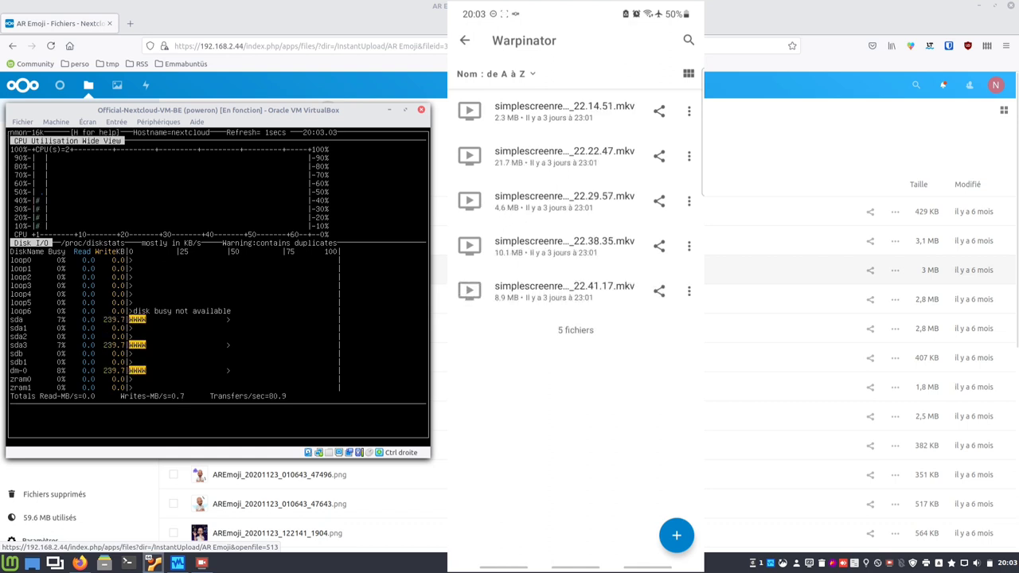
key("alt+Tab")
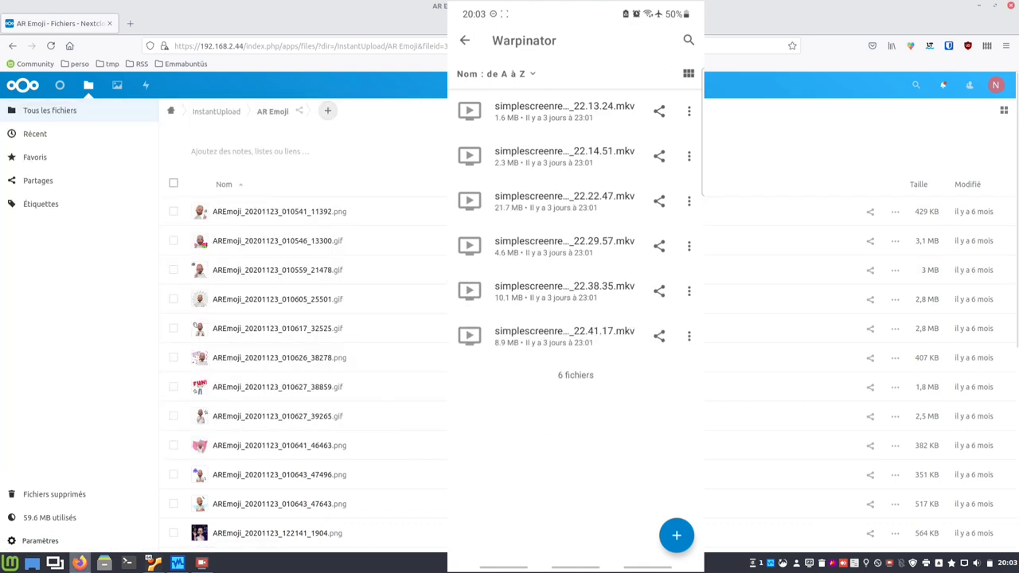
left_click(170, 111)
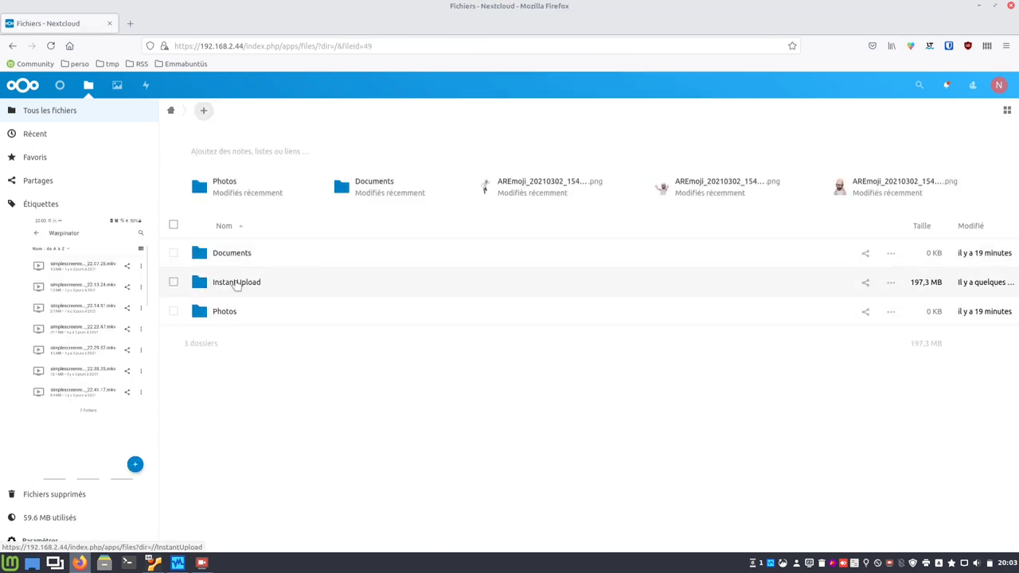
left_click(236, 283)
left_click(237, 244)
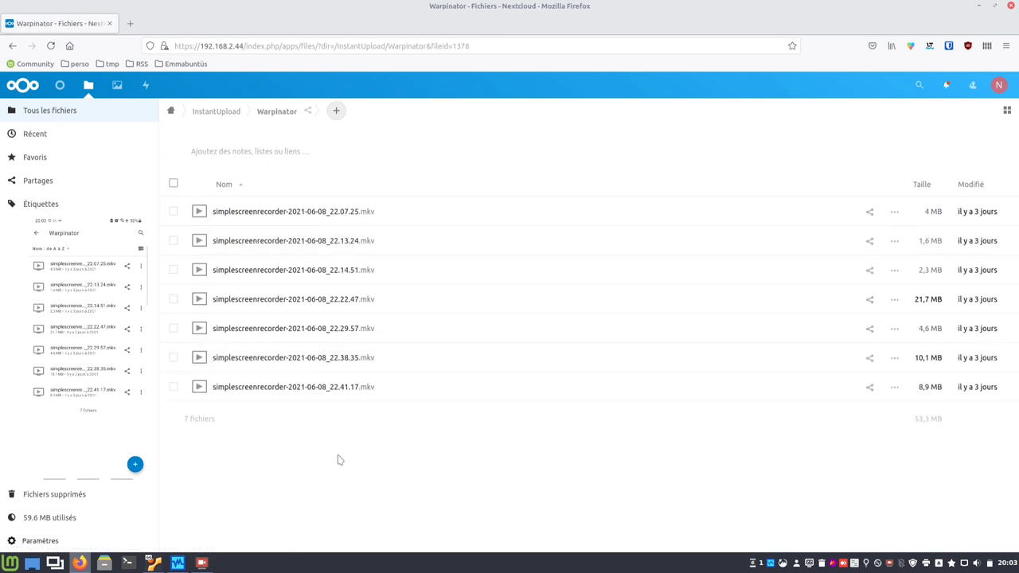
left_click(263, 215)
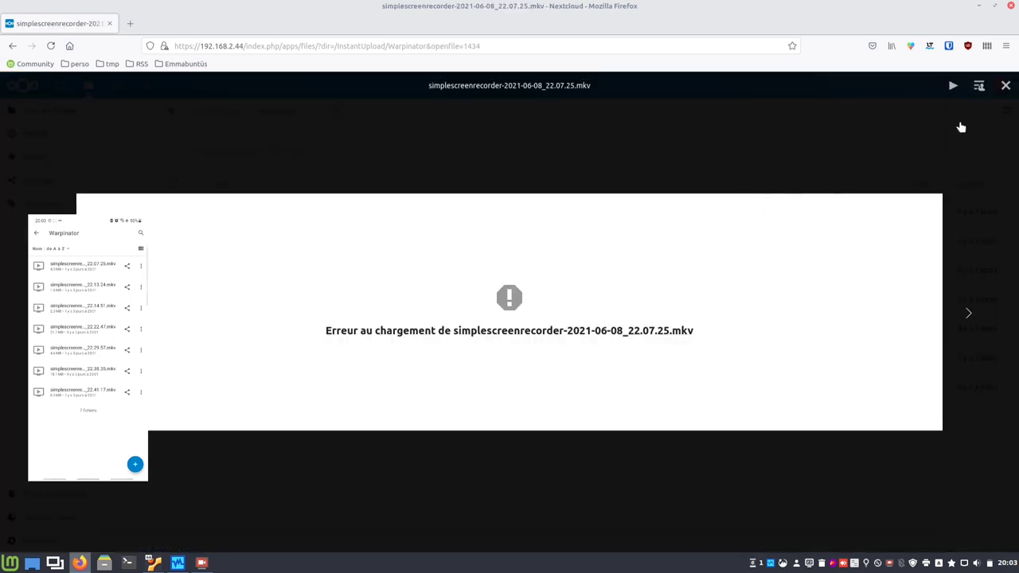
left_click(1005, 88)
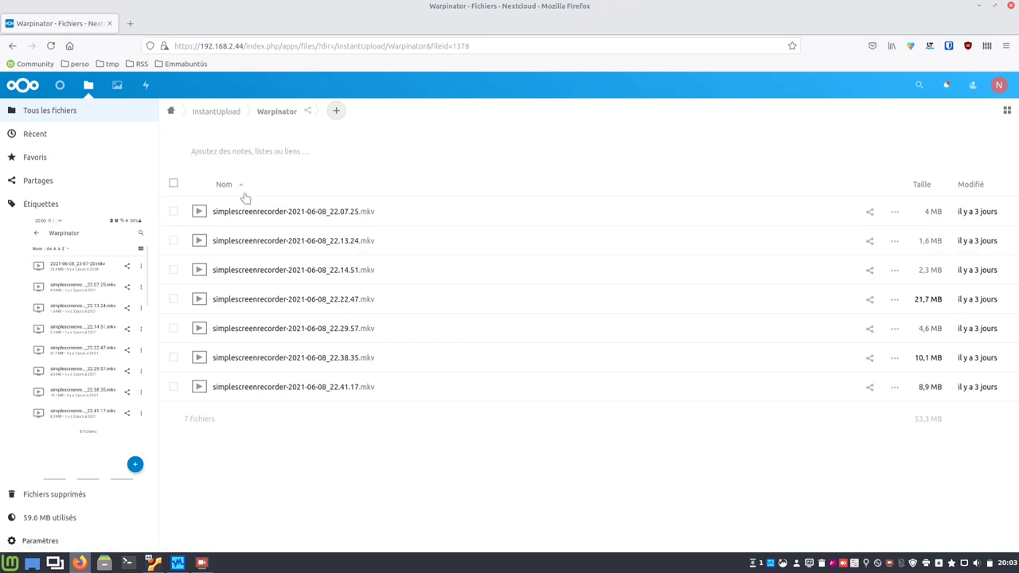
left_click(180, 113)
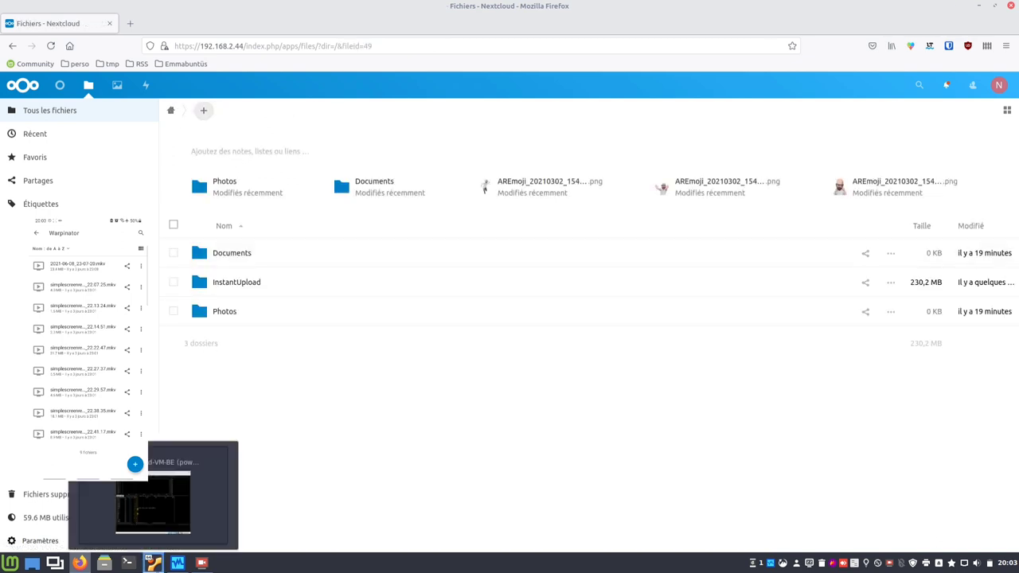
Raise the VM window and back the phone app up to its root folders.
left_click(153, 563)
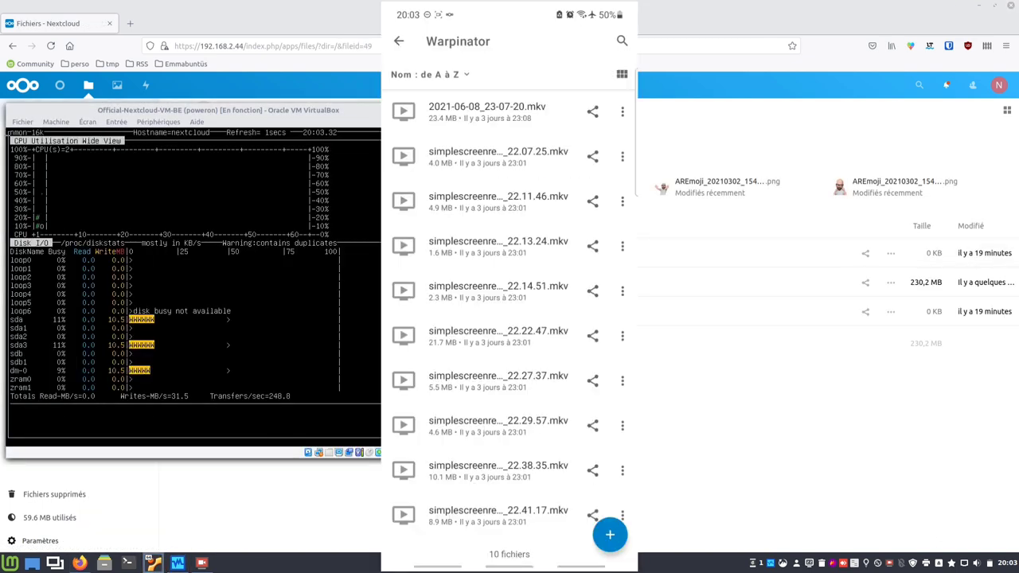
right_click(401, 92)
right_click(401, 92)
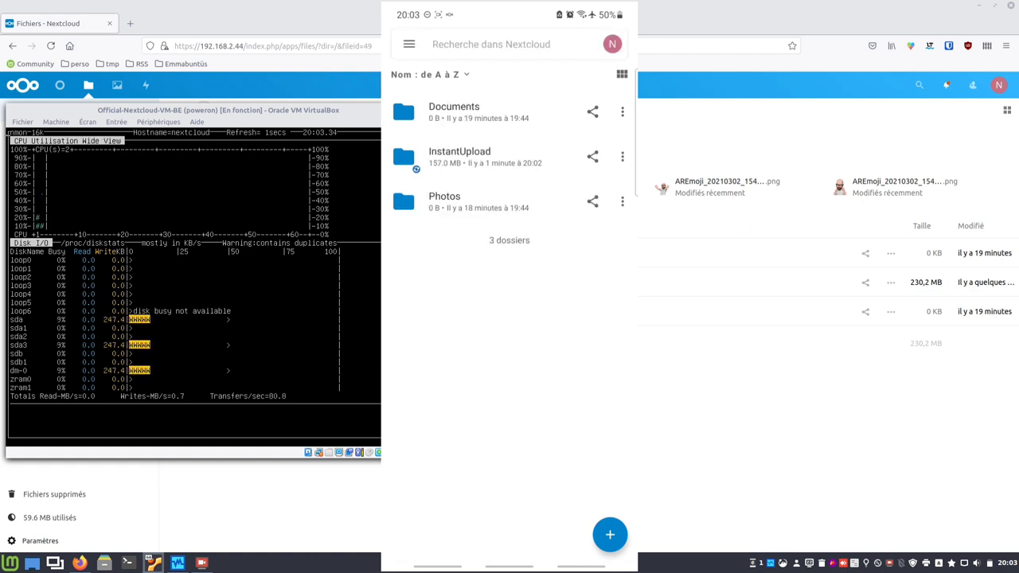
right_click(402, 92)
right_click(401, 92)
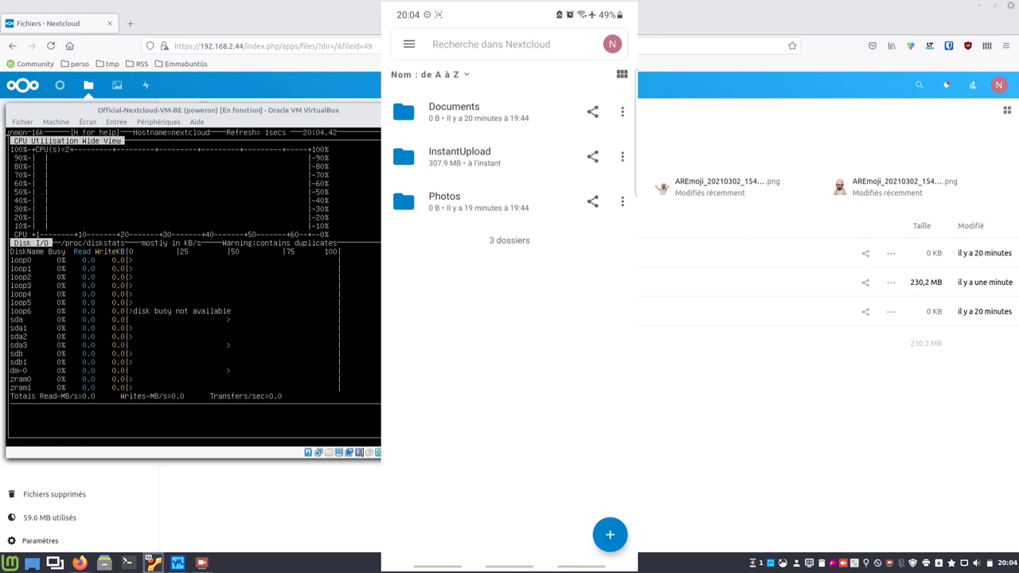
Open InstantUpload > Warpinator on the phone and scroll through the uploaded recordings.
left_click(401, 136)
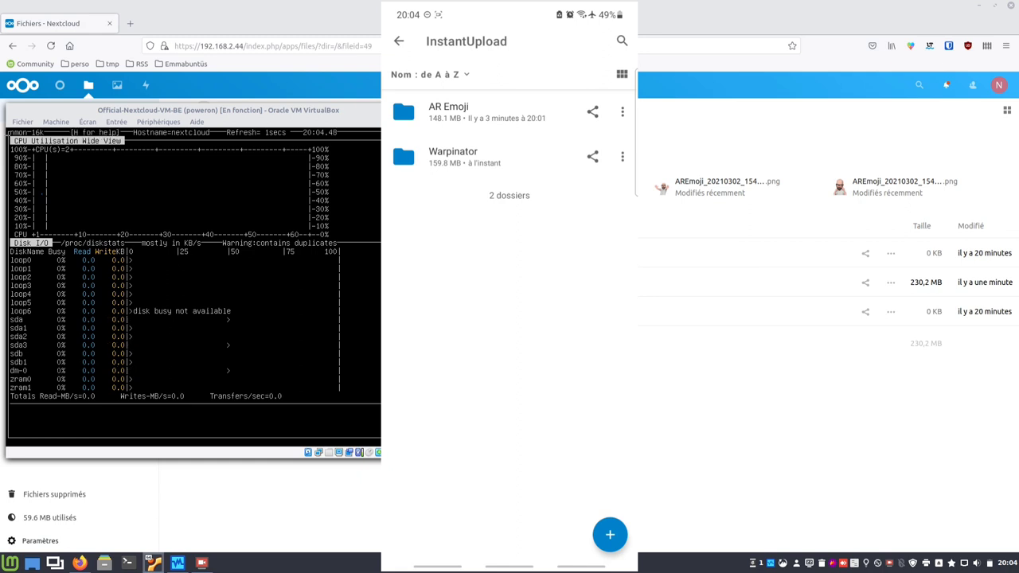
left_click(401, 137)
scroll(509, 318, "down", 5)
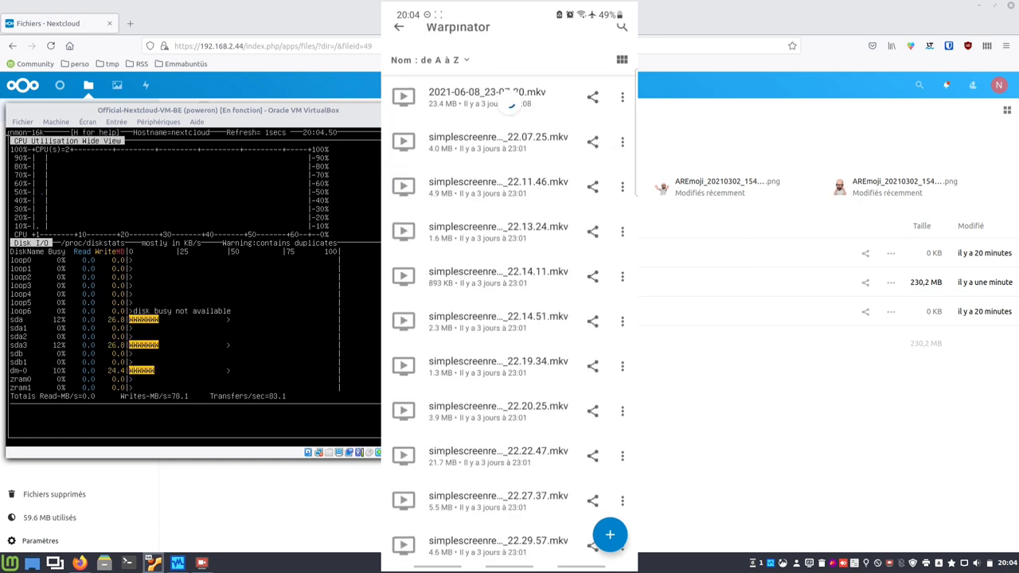
scroll(509, 319, "up", 5)
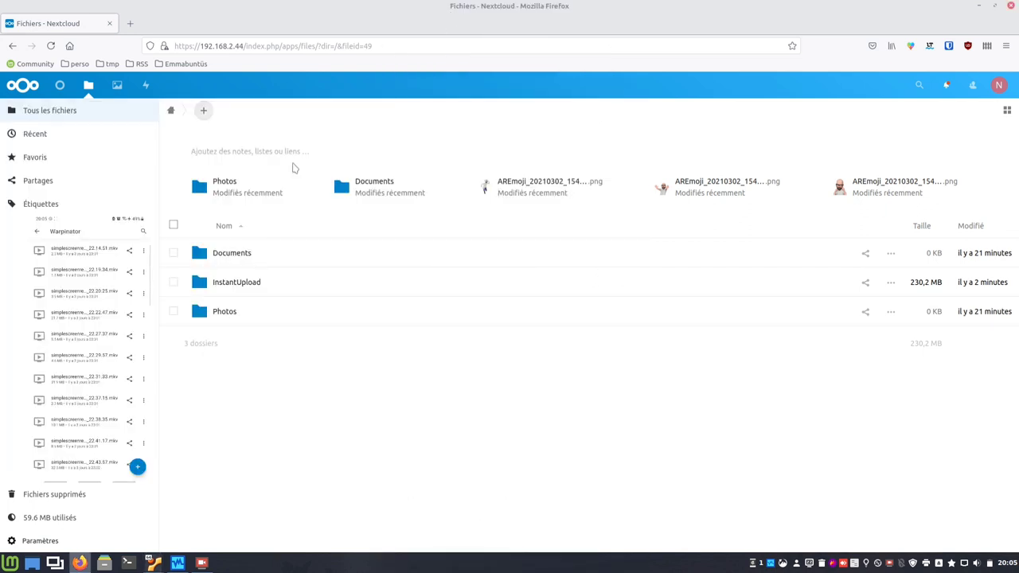
Open InstantUpload > Warpinator on the web and try the 22.13.24 and 22.07.25 recordings, which fail to load.
left_click(248, 283)
left_click(225, 243)
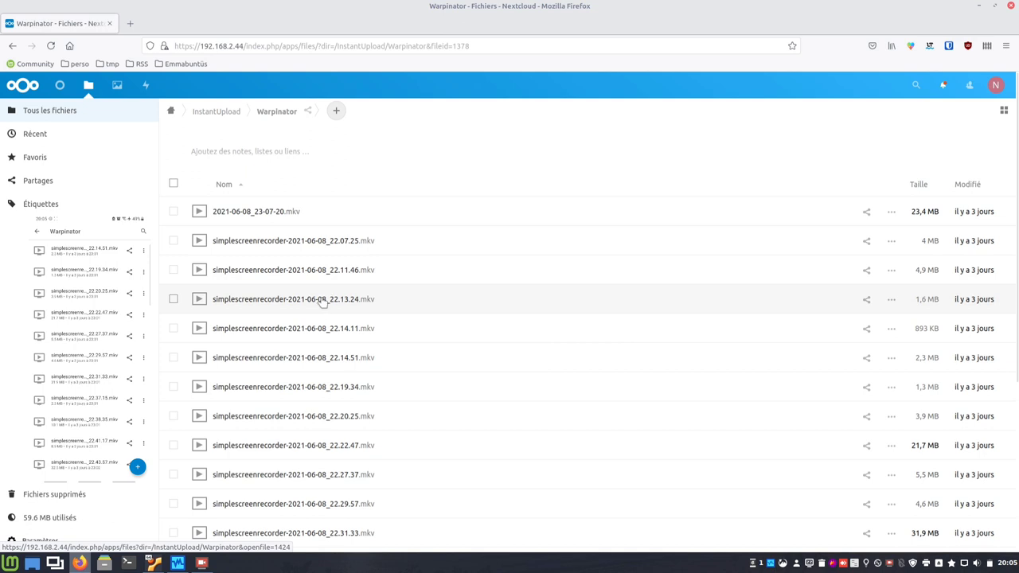
left_click(322, 300)
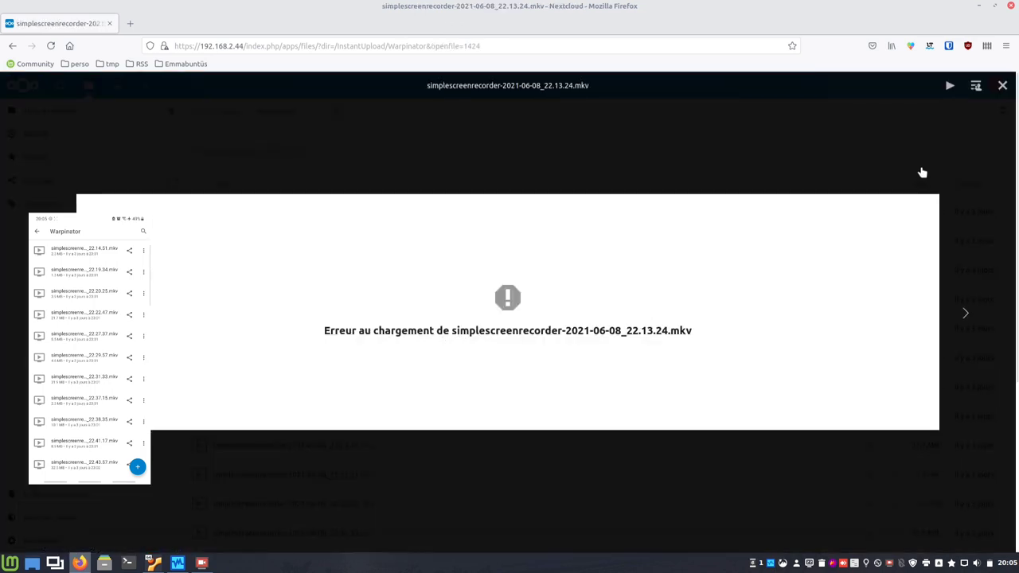
left_click(1001, 85)
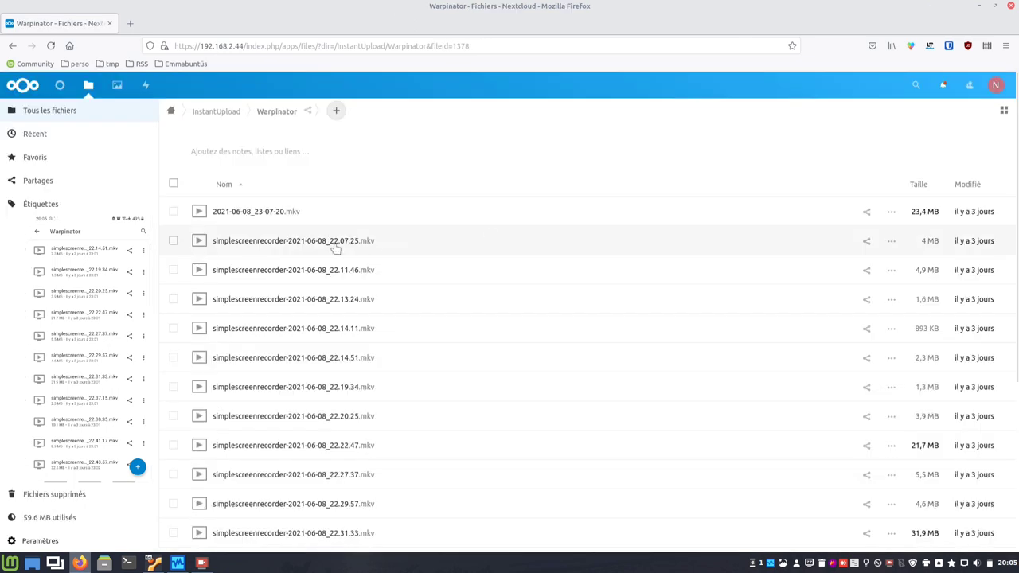
left_click(334, 242)
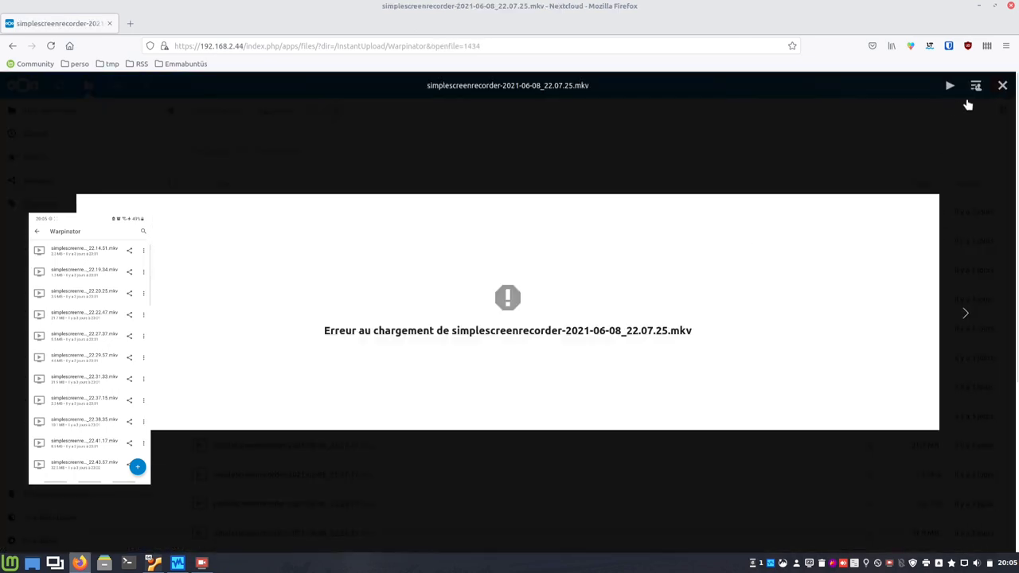
left_click(1001, 85)
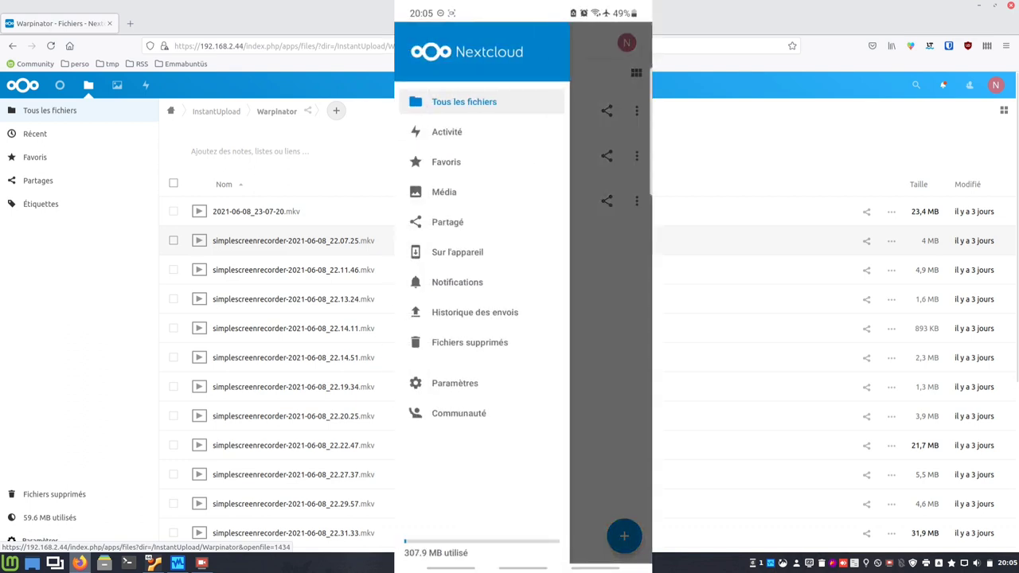
Turn on auto-upload for the Intros folder and dismiss the battery optimisation prompt.
left_click(455, 383)
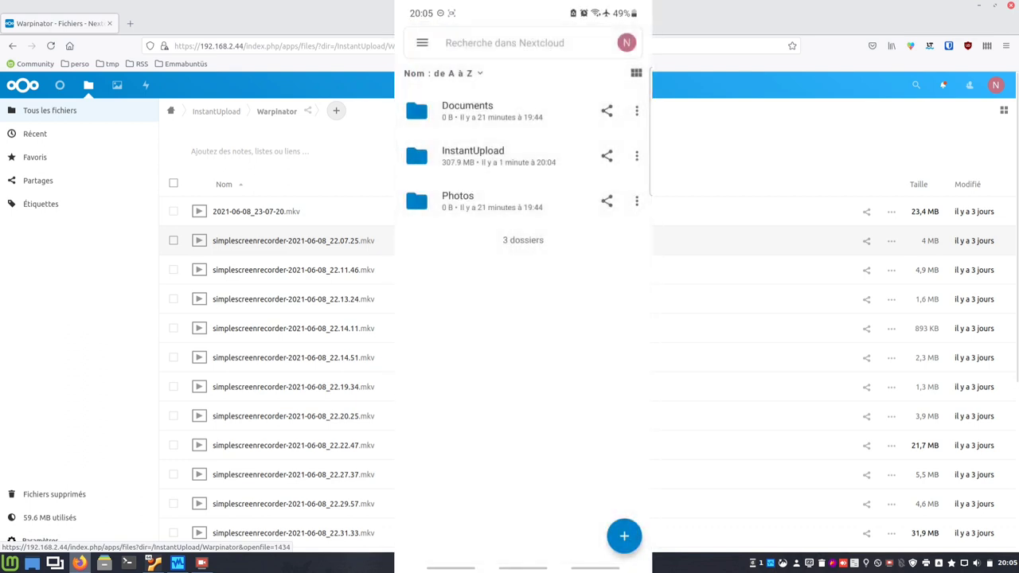
left_click(446, 323)
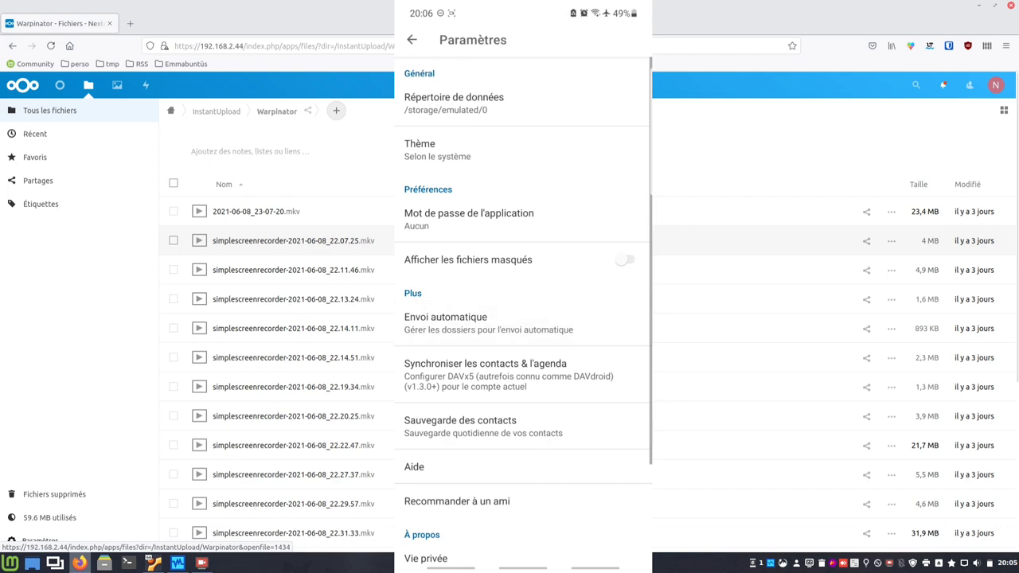
scroll(523, 318, "down", 5)
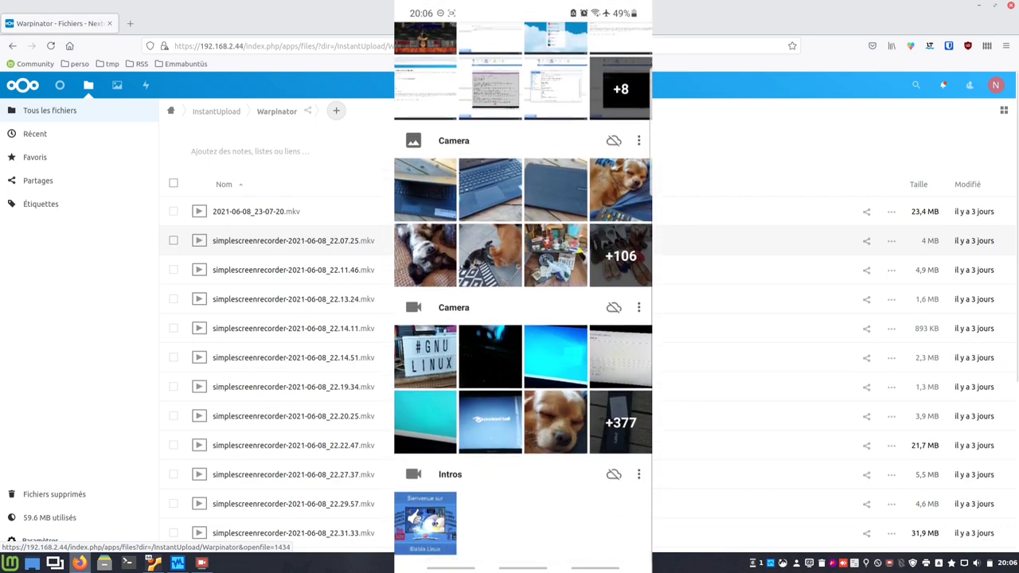
left_click(613, 474)
left_click(430, 336)
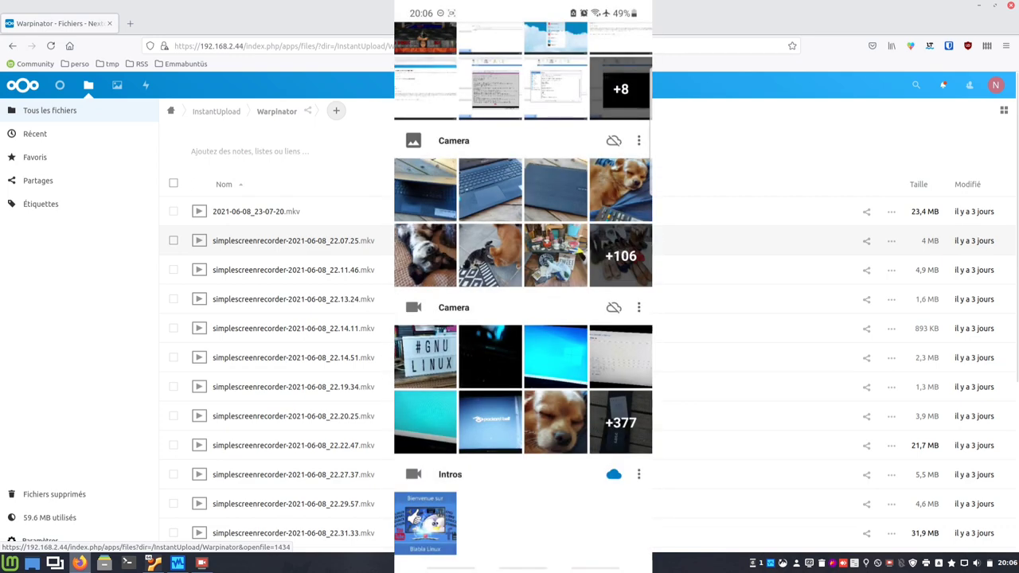
scroll(522, 319, "up", 5)
Return the phone app to its main folder list, check notifications, and go back to the server's root folder.
left_click(412, 39)
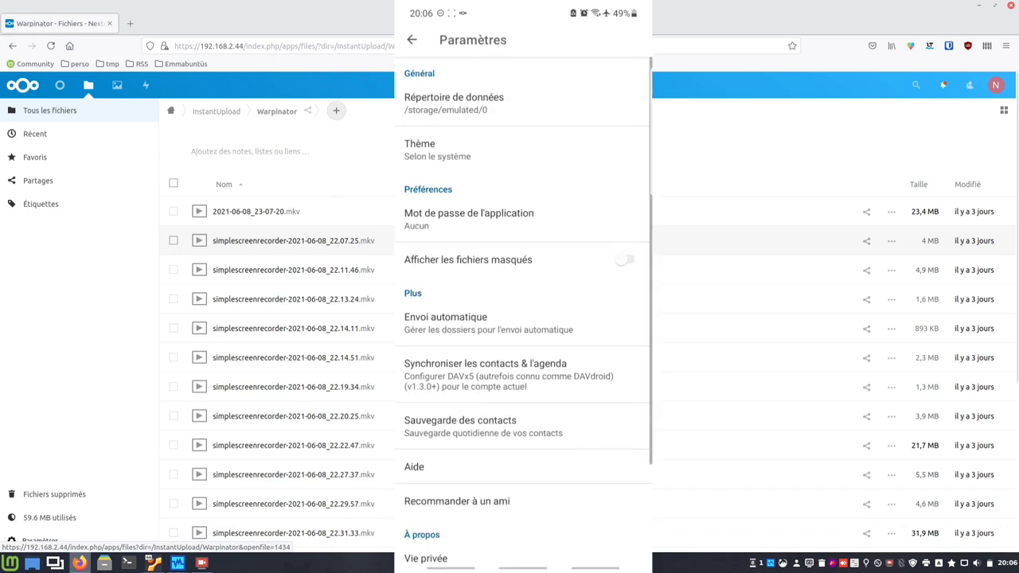
left_click(411, 39)
key("alt+n")
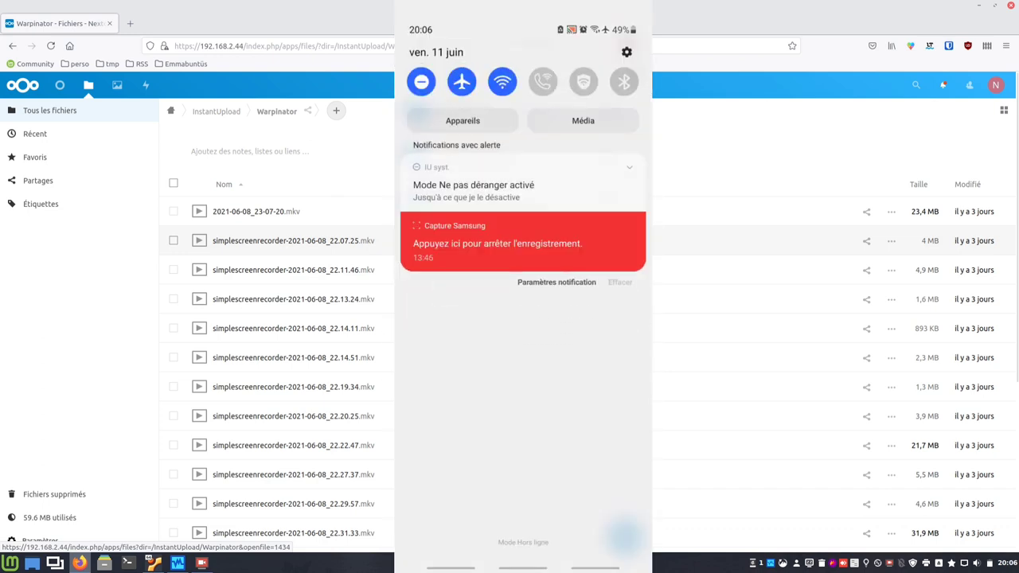
key("alt+shift+n")
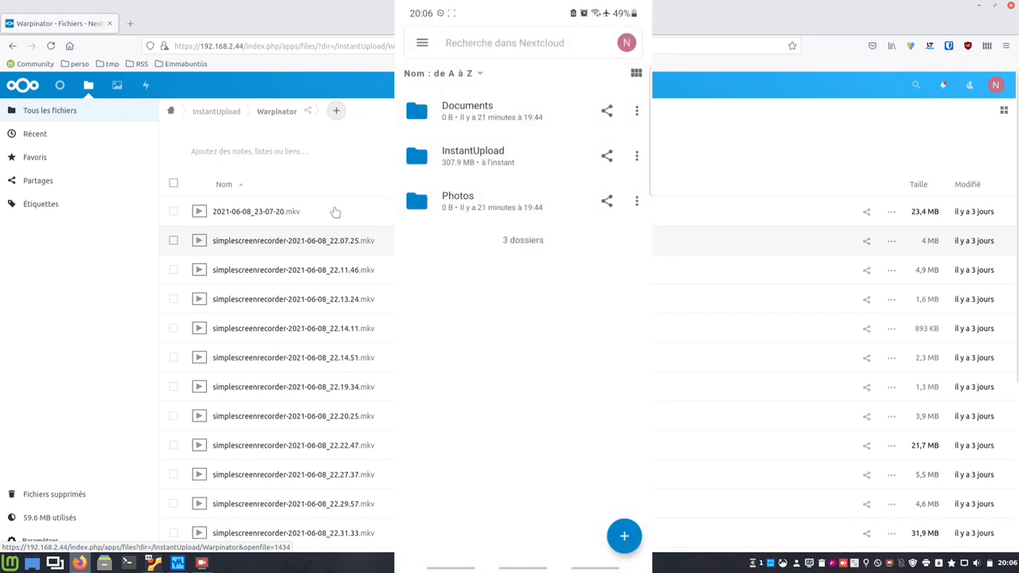
left_click(172, 112)
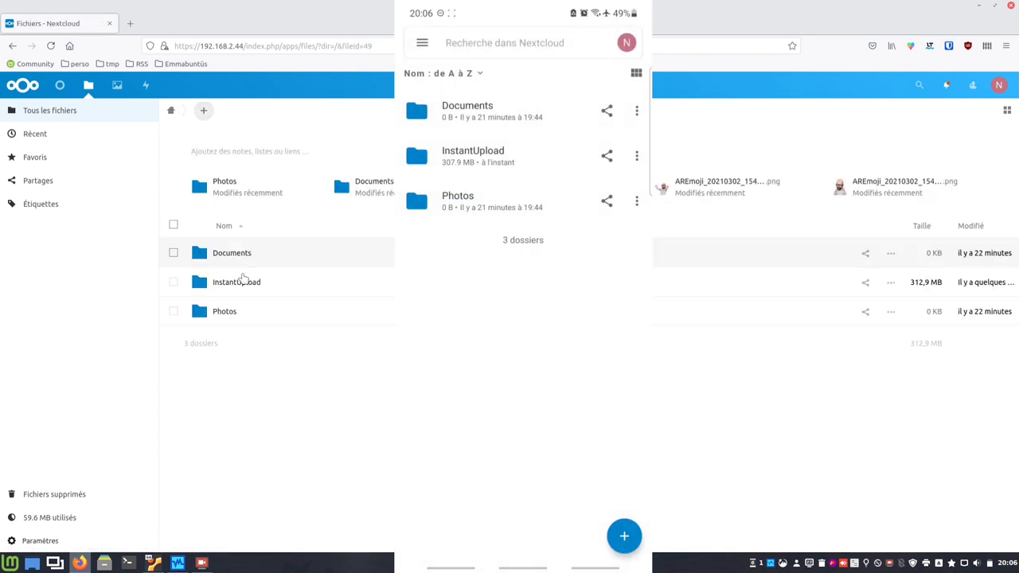
Play FotoJetInstagram-1280x720-net-emma-04.mp4 from the InstantUpload/Intros folder in the Nextcloud viewer.
left_click(245, 284)
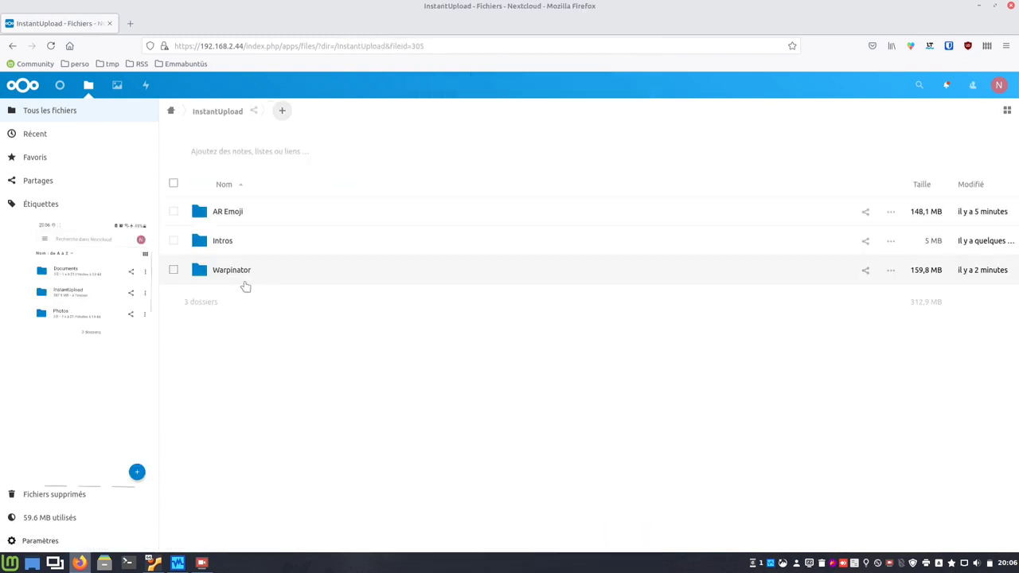
left_click(226, 241)
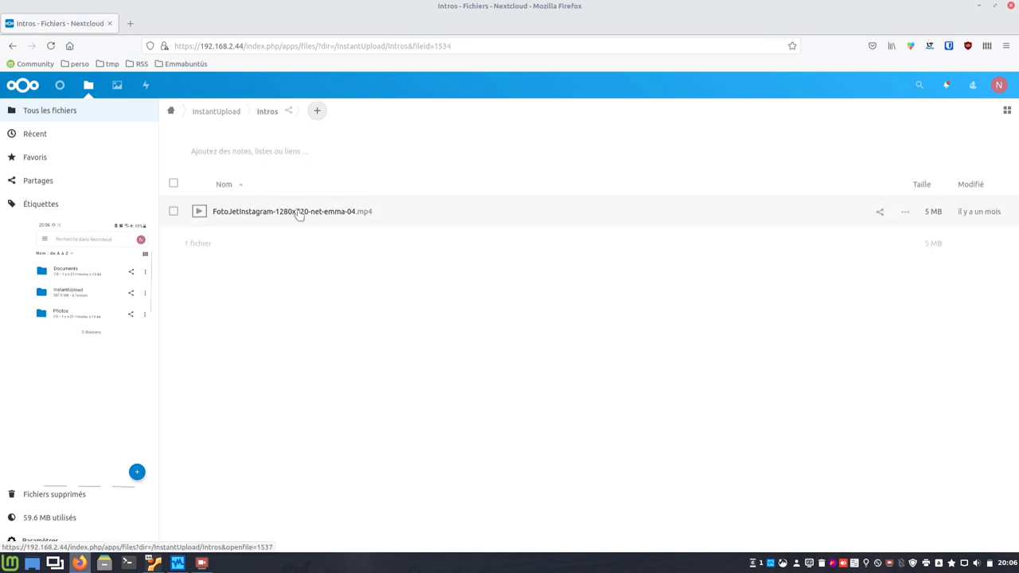
left_click(299, 213)
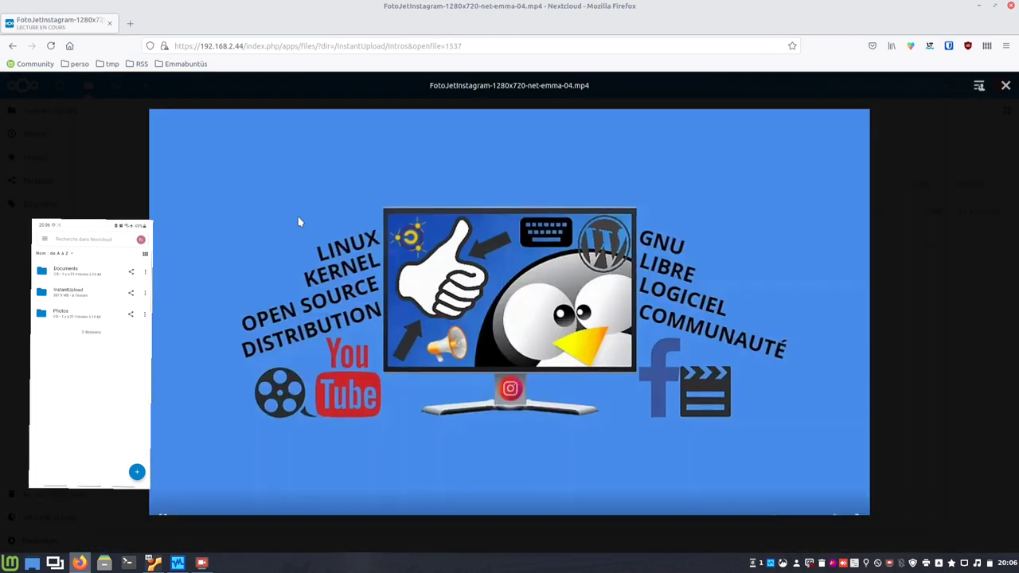